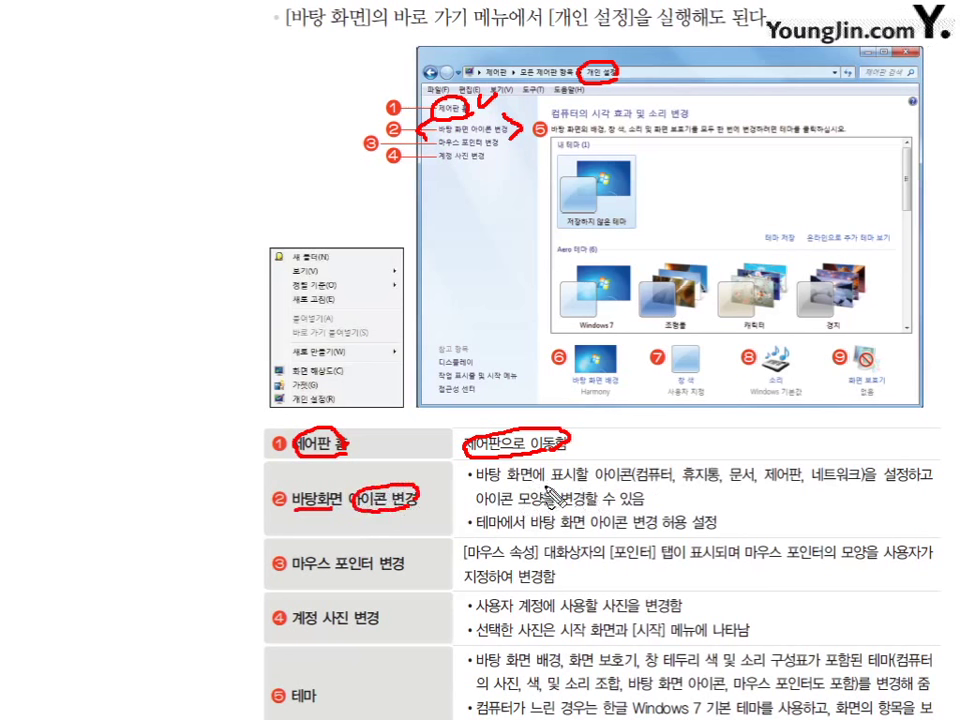
Circle the five desktop icon names, underline the icon-shape sentence and add a star in red, then clear the markings
{"action": "mouse_move", "coordinate": [656, 495]}
{"action": "left_mouse_down"}
{"action": "mouse_move", "coordinate": [670, 494]}
{"action": "mouse_move", "coordinate": [674, 464]}
{"action": "mouse_move", "coordinate": [688, 482]}
{"action": "mouse_move", "coordinate": [702, 470]}
{"action": "mouse_move", "coordinate": [740, 486]}
{"action": "mouse_move", "coordinate": [744, 476]}
{"action": "mouse_move", "coordinate": [760, 490]}
{"action": "mouse_move", "coordinate": [798, 468]}
{"action": "mouse_move", "coordinate": [812, 482]}
{"action": "mouse_move", "coordinate": [848, 468]}
{"action": "mouse_move", "coordinate": [829, 494]}
{"action": "left_mouse_up"}
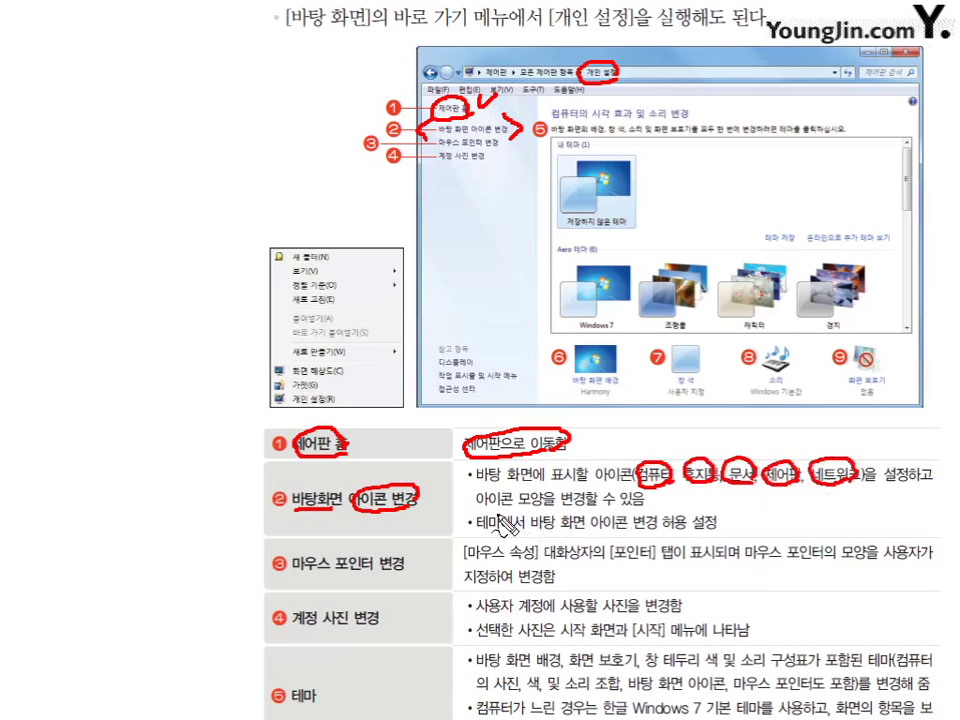
{"action": "mouse_move", "coordinate": [478, 506]}
{"action": "left_mouse_down"}
{"action": "mouse_move", "coordinate": [612, 511]}
{"action": "mouse_move", "coordinate": [645, 492]}
{"action": "mouse_move", "coordinate": [672, 510]}
{"action": "mouse_move", "coordinate": [650, 500]}
{"action": "left_mouse_up"}
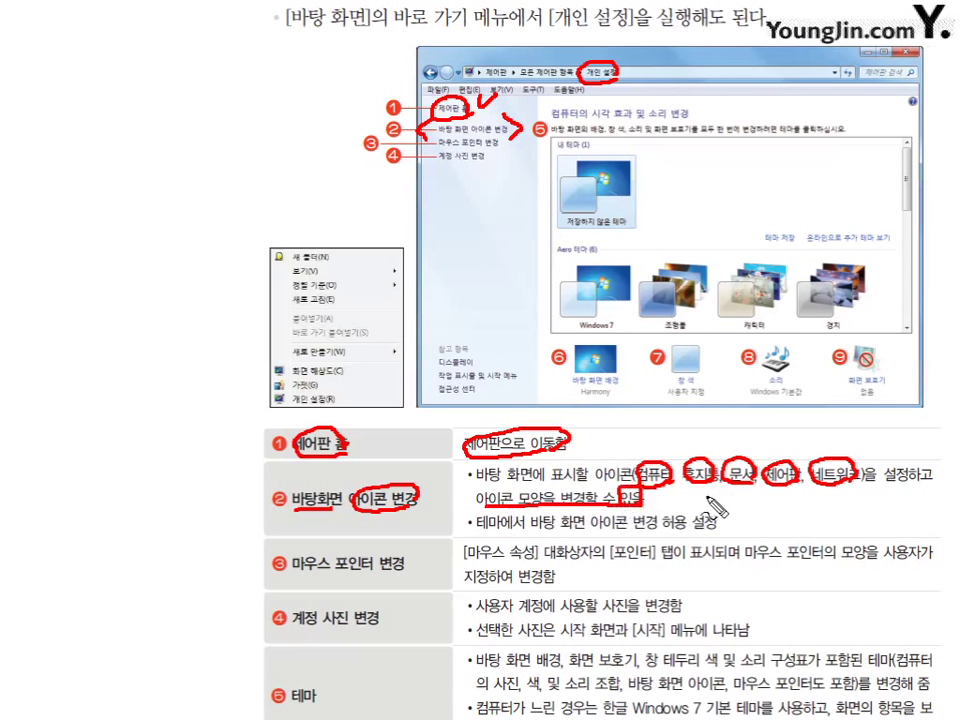
{"action": "mouse_move", "coordinate": [842, 462]}
{"action": "left_mouse_down"}
{"action": "mouse_move", "coordinate": [846, 436]}
{"action": "mouse_move", "coordinate": [855, 440]}
{"action": "left_mouse_up"}
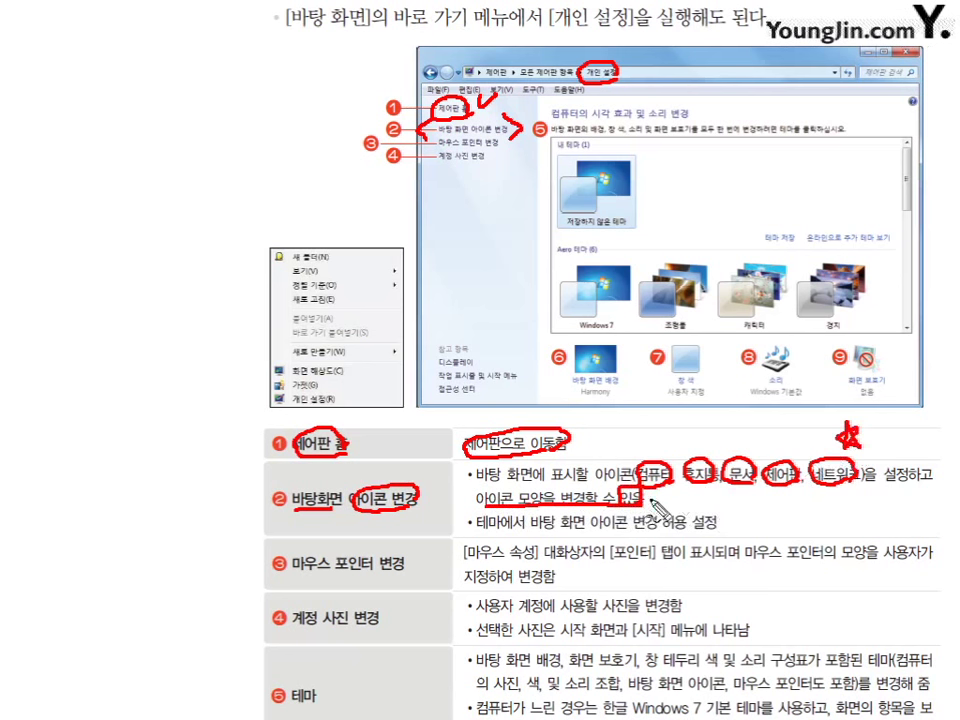
{"action": "mouse_move", "coordinate": [668, 488]}
{"action": "left_mouse_down"}
{"action": "mouse_move", "coordinate": [662, 500]}
{"action": "mouse_move", "coordinate": [678, 495]}
{"action": "left_mouse_up"}
{"action": "key", "text": "Escape"}
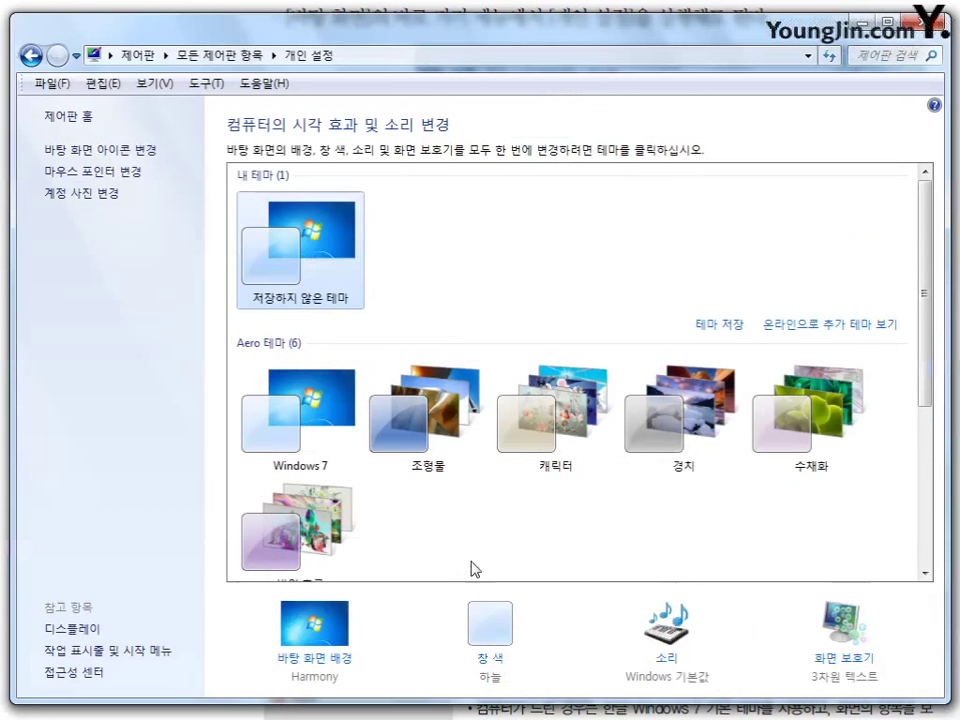
Open the desktop icon settings, circle and bracket the five icon options in red, and clear the markings
{"action": "left_click", "coordinate": [135, 154]}
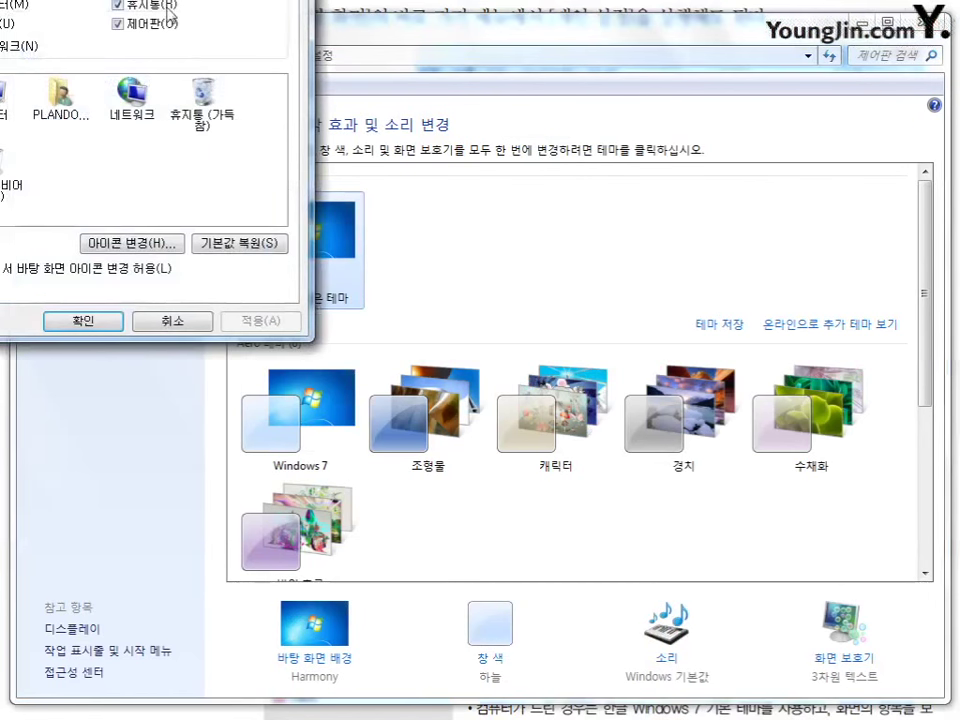
{"action": "left_click_drag", "start_coordinate": [177, 2], "coordinate": [497, 137]}
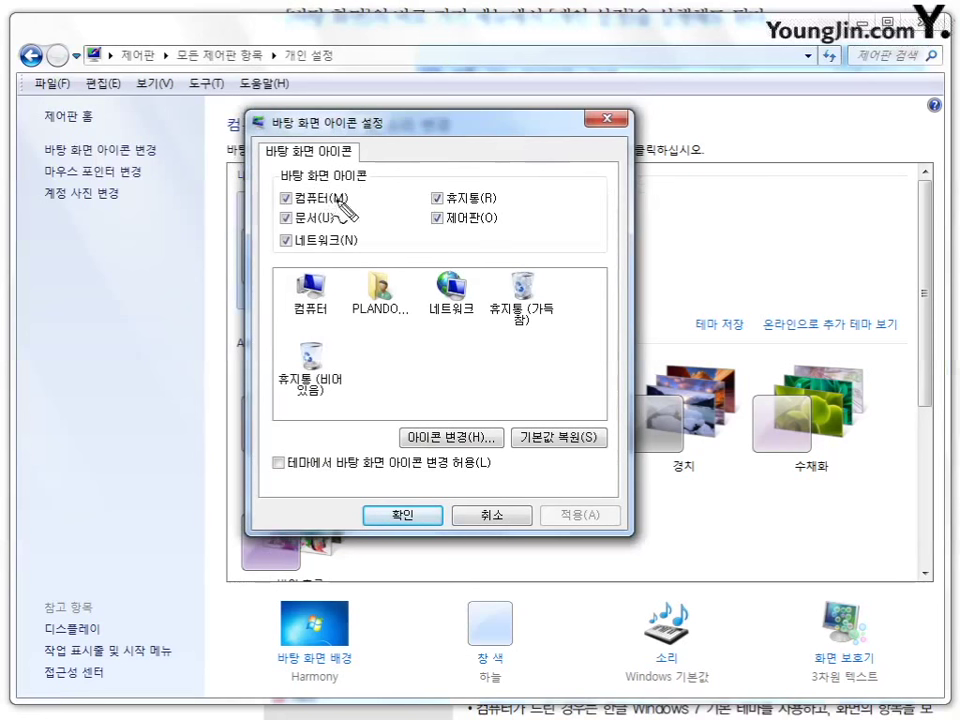
{"action": "mouse_move", "coordinate": [306, 214]}
{"action": "left_mouse_down"}
{"action": "mouse_move", "coordinate": [333, 203]}
{"action": "mouse_move", "coordinate": [290, 222]}
{"action": "mouse_move", "coordinate": [330, 232]}
{"action": "mouse_move", "coordinate": [333, 245]}
{"action": "mouse_move", "coordinate": [305, 246]}
{"action": "left_mouse_up"}
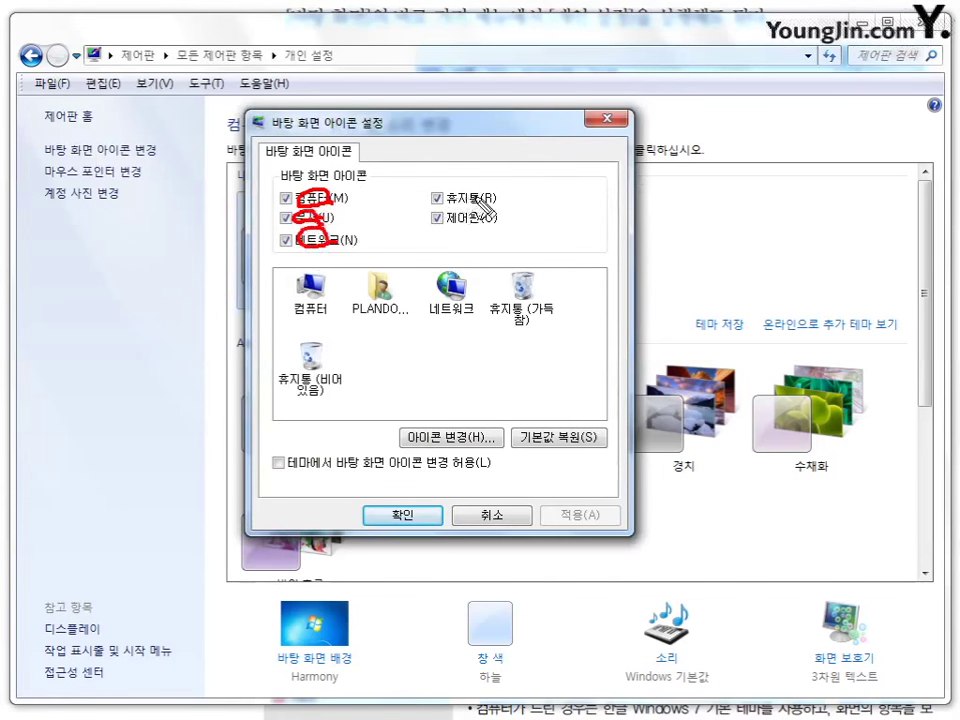
{"action": "mouse_move", "coordinate": [474, 190]}
{"action": "left_mouse_down"}
{"action": "mouse_move", "coordinate": [489, 195]}
{"action": "mouse_move", "coordinate": [482, 223]}
{"action": "mouse_move", "coordinate": [509, 240]}
{"action": "left_mouse_up"}
{"action": "left_click_drag", "start_coordinate": [274, 190], "coordinate": [270, 244]}
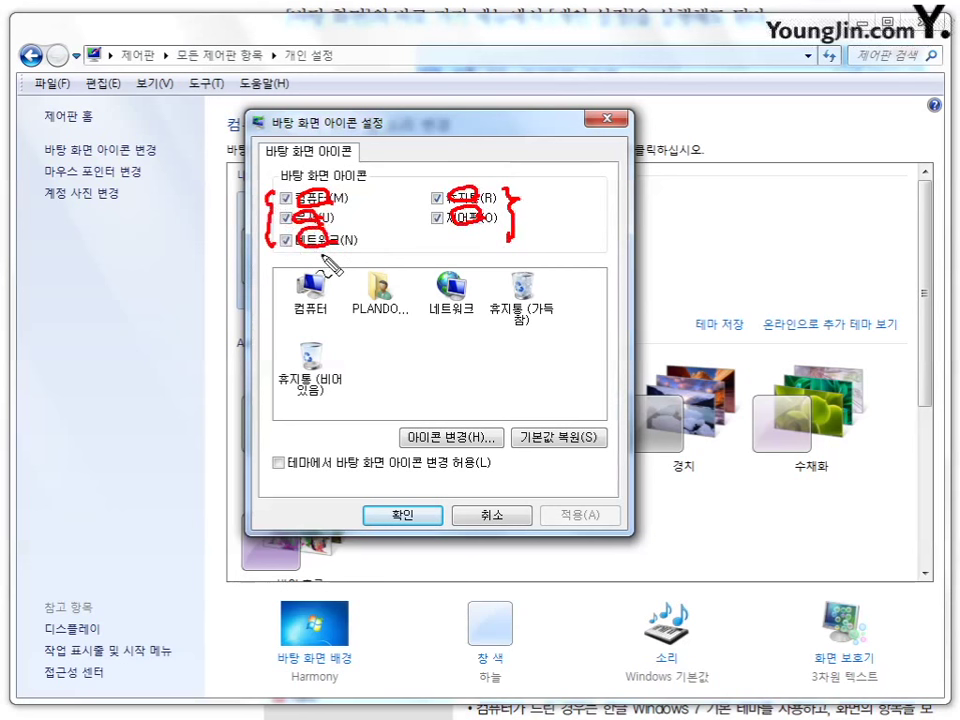
{"action": "key", "text": "Escape"}
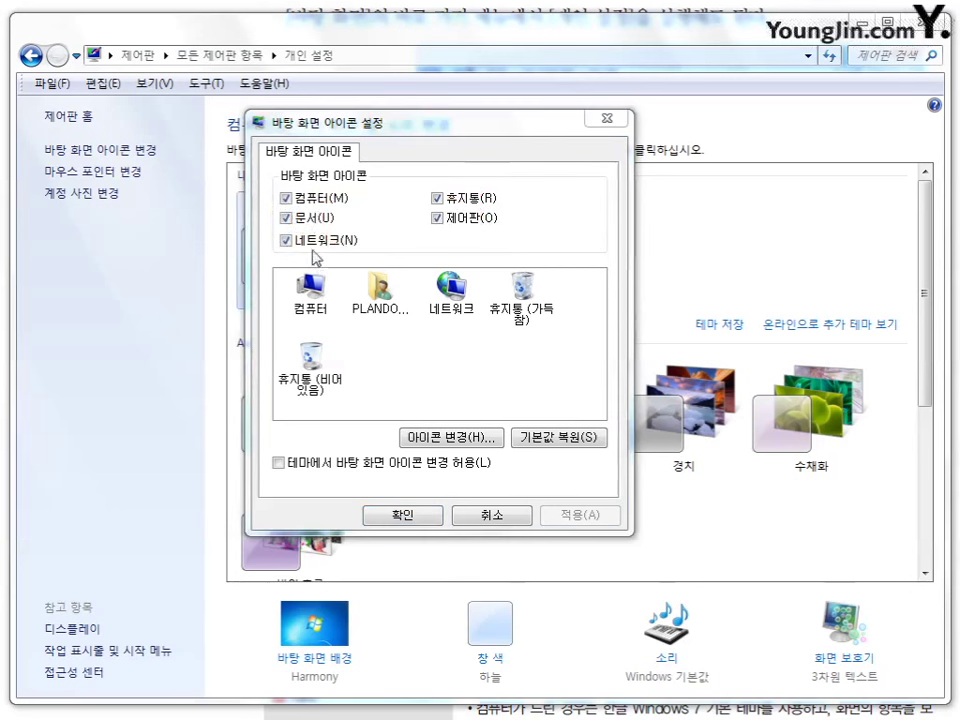
Change the Computer desktop icon to the red circle with a white X from imageres.dll
{"action": "left_click", "coordinate": [316, 314]}
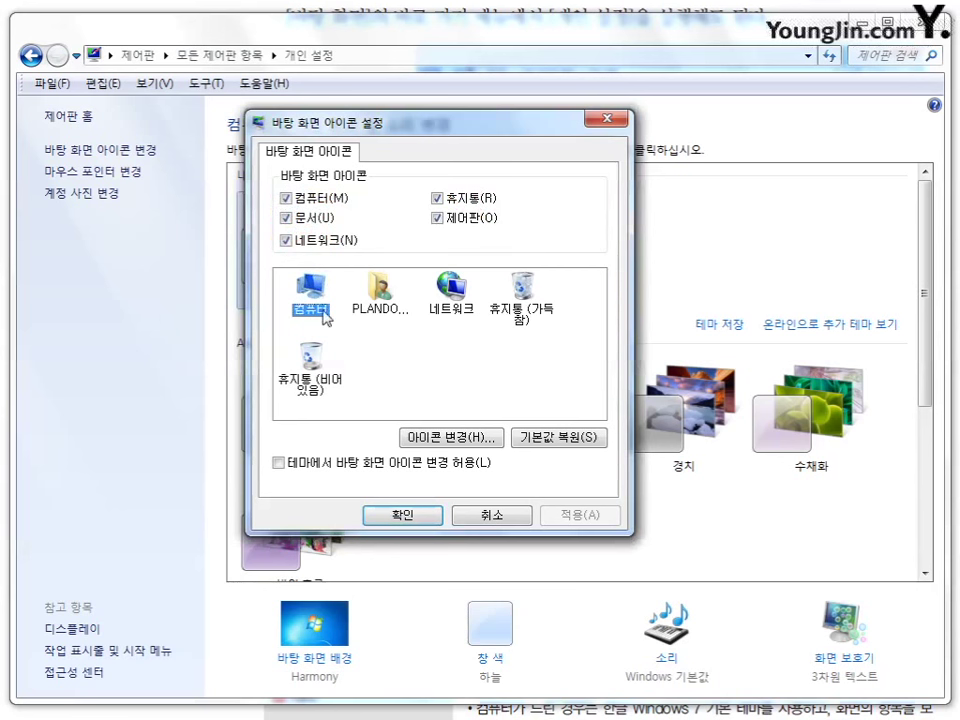
{"action": "left_click", "coordinate": [446, 437]}
{"action": "left_click", "coordinate": [496, 360]}
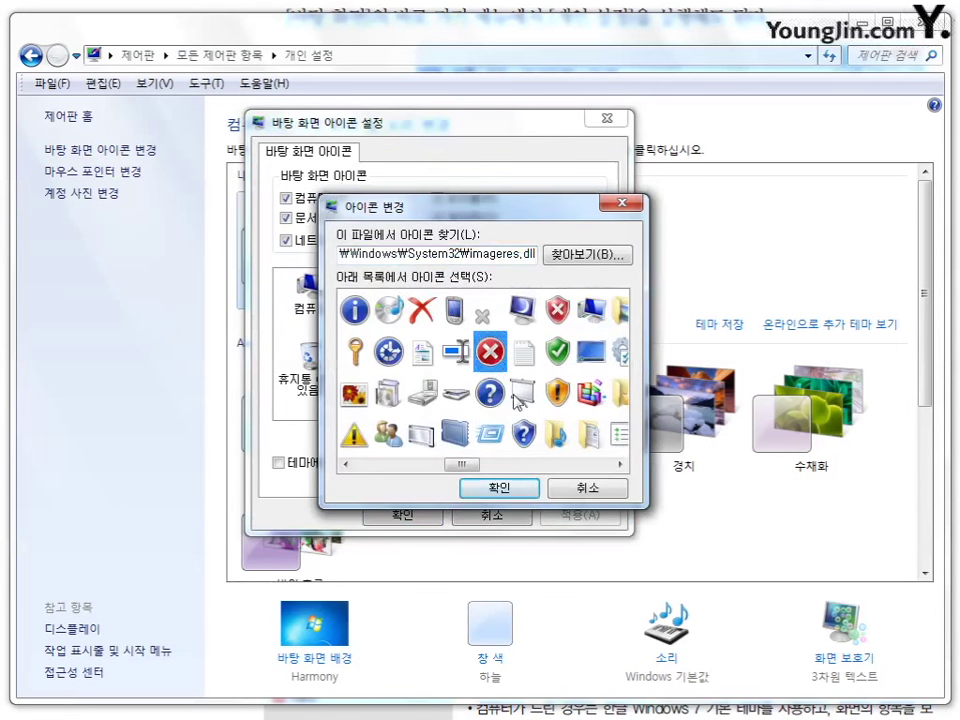
{"action": "left_click", "coordinate": [503, 488]}
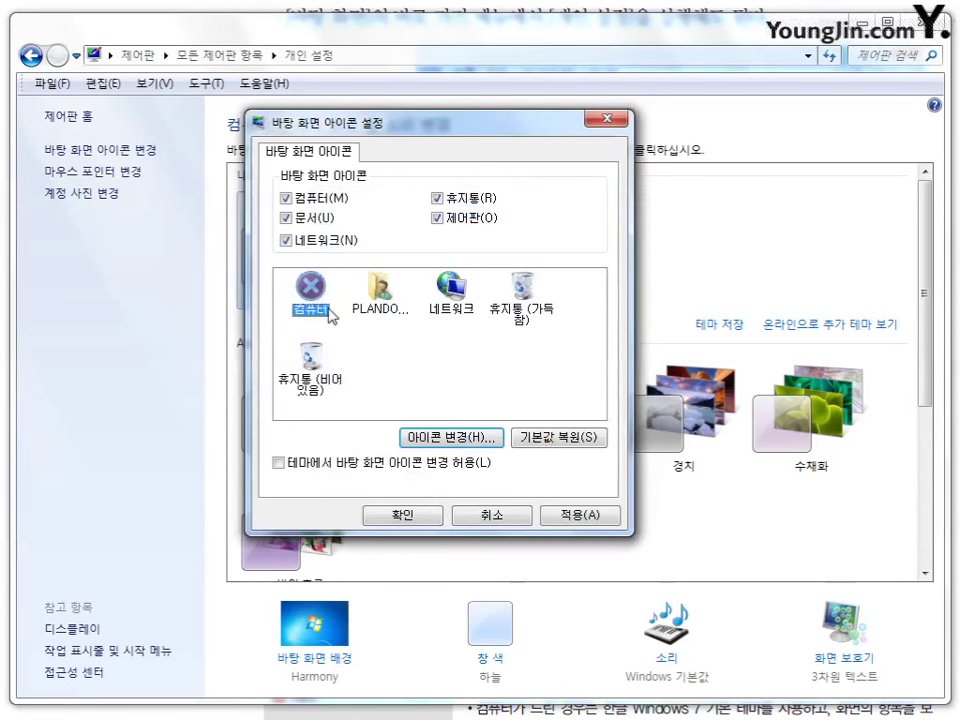
Restore the Computer icon to its default and close the desktop icon settings without saving
{"action": "left_click", "coordinate": [568, 445]}
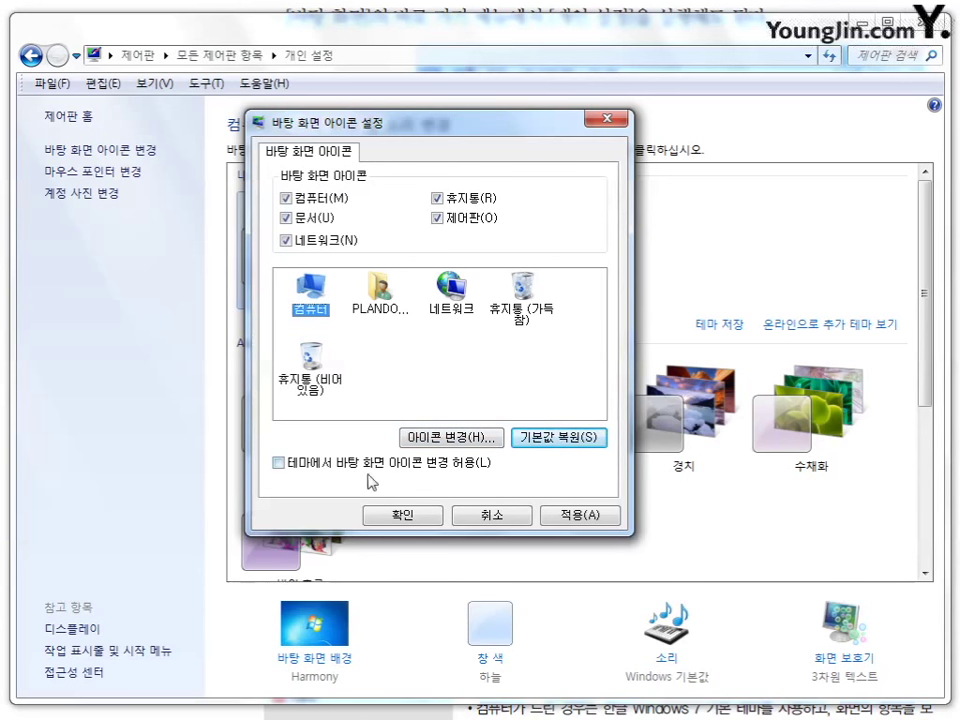
{"action": "left_click", "coordinate": [280, 470]}
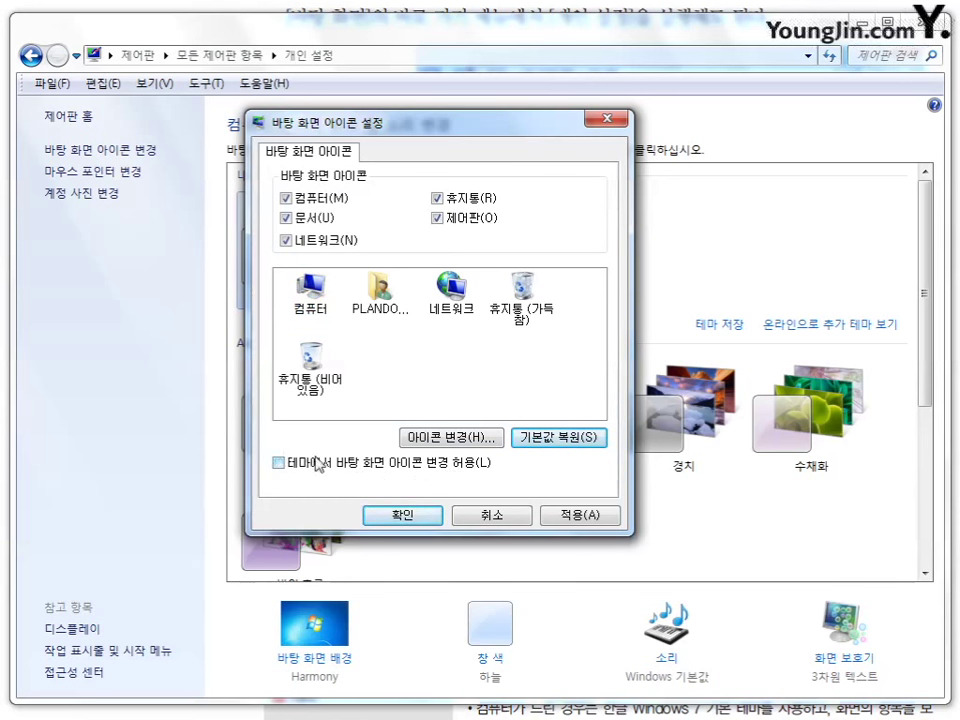
{"action": "left_click", "coordinate": [486, 517]}
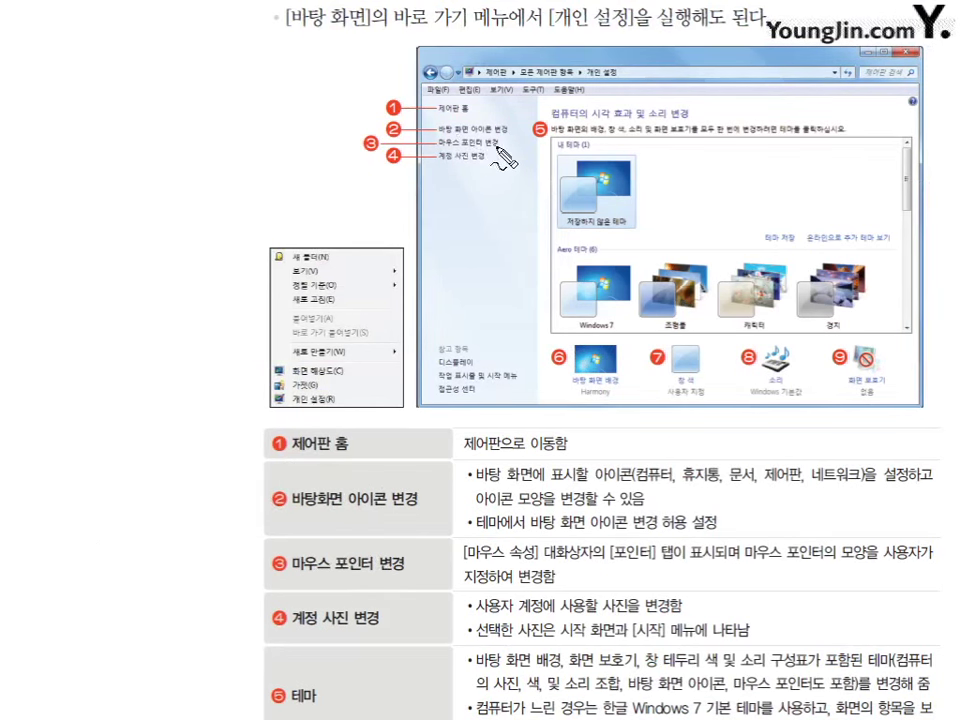
Mark the mouse pointer change link and its description in red on the textbook page, clear the ink, and return to the Personalization window
{"action": "mouse_move", "coordinate": [486, 150]}
{"action": "left_mouse_down"}
{"action": "mouse_move", "coordinate": [442, 145]}
{"action": "mouse_move", "coordinate": [483, 150]}
{"action": "left_mouse_up"}
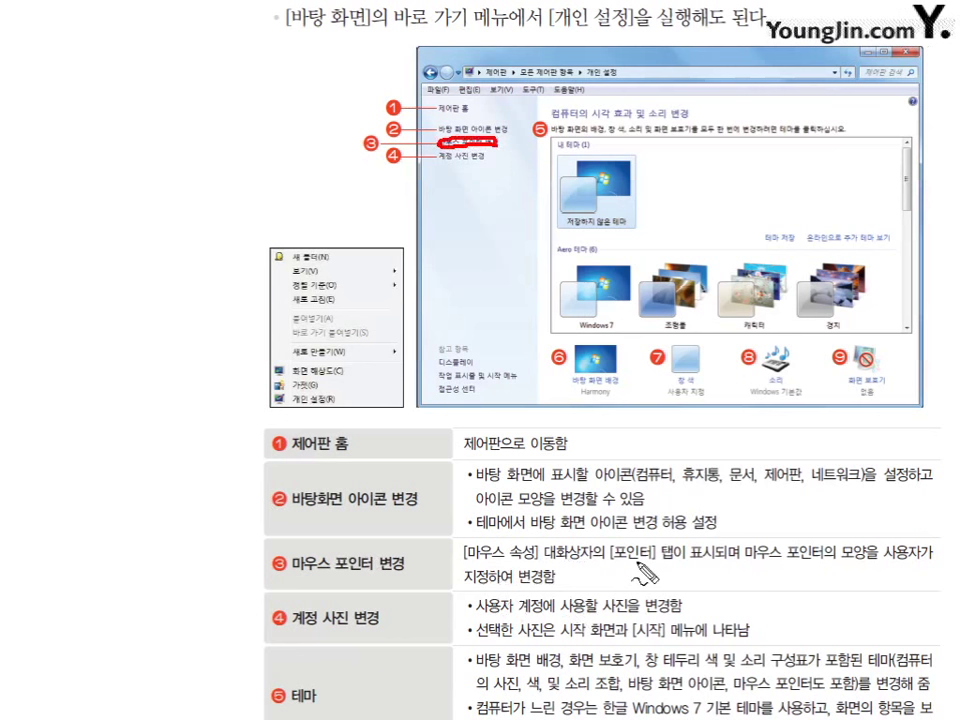
{"action": "mouse_move", "coordinate": [664, 572]}
{"action": "left_mouse_down"}
{"action": "mouse_move", "coordinate": [612, 558]}
{"action": "mouse_move", "coordinate": [664, 552]}
{"action": "left_mouse_up"}
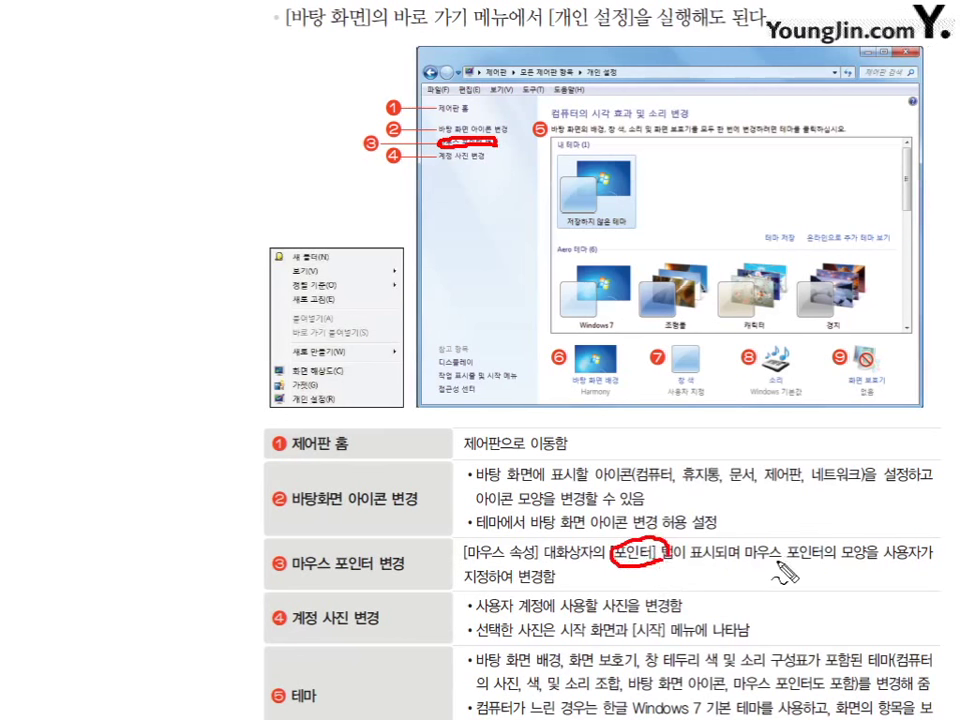
{"action": "left_click_drag", "start_coordinate": [757, 563], "coordinate": [895, 563]}
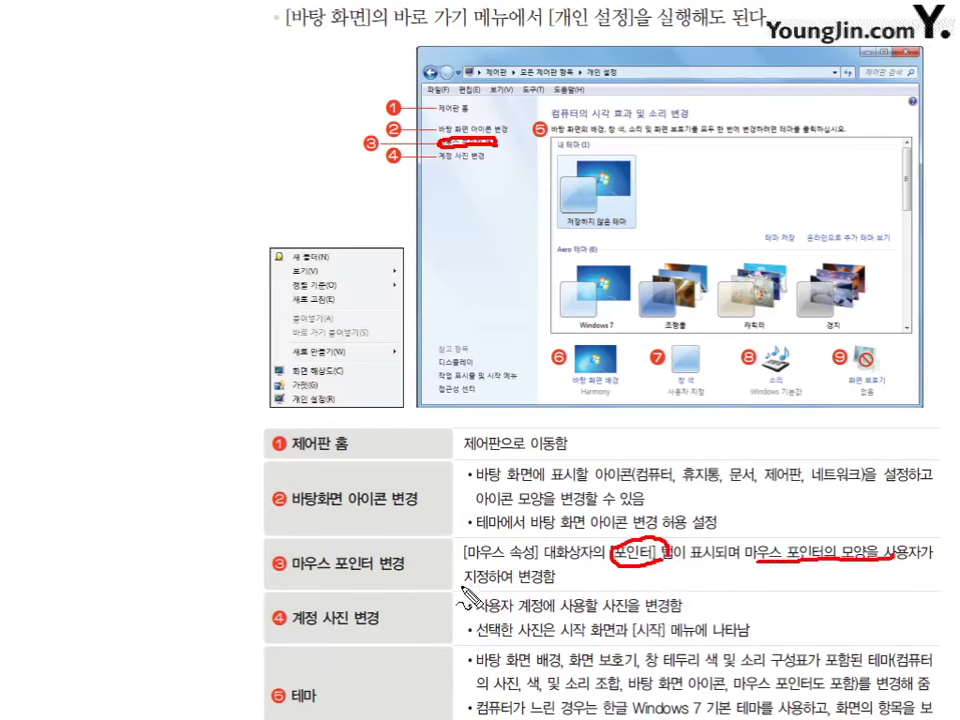
{"action": "left_click_drag", "start_coordinate": [463, 578], "coordinate": [555, 575]}
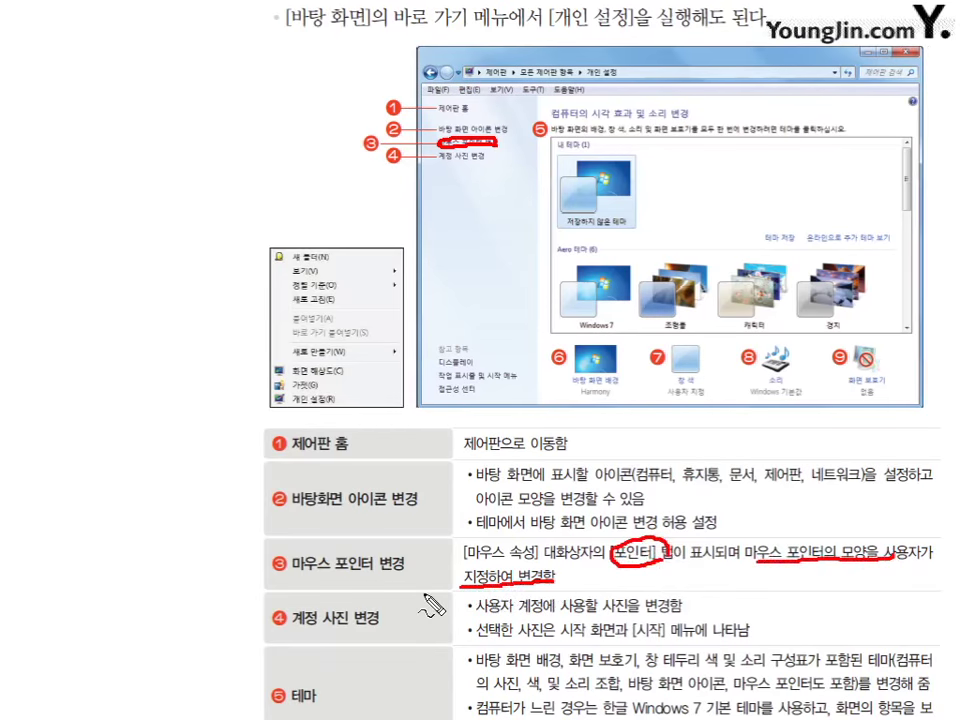
{"action": "key", "text": "Escape"}
{"action": "key", "text": "alt+Tab"}
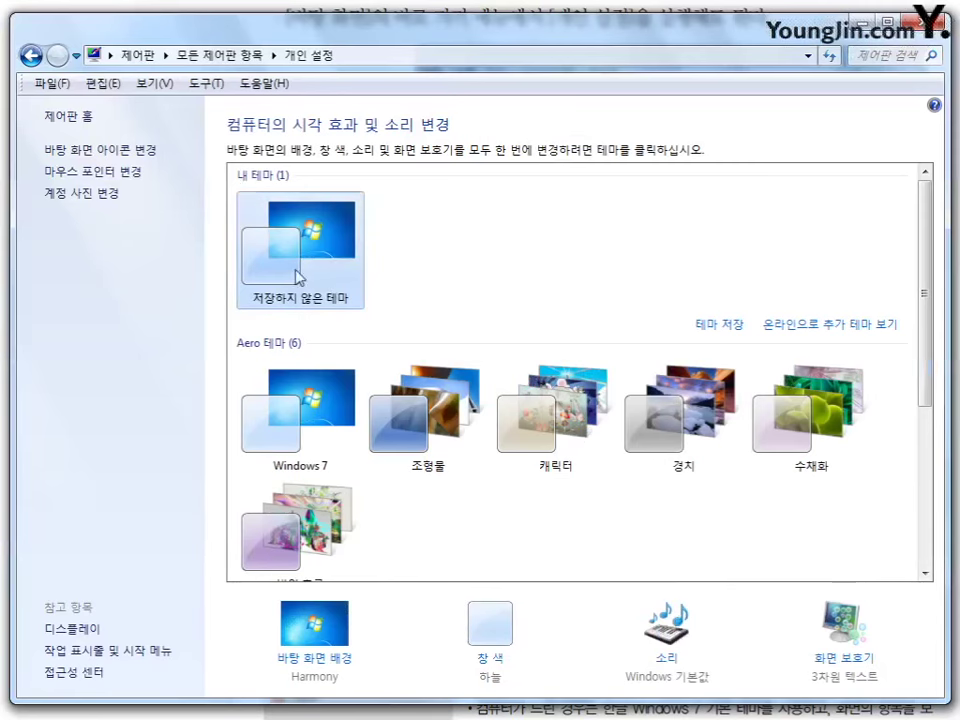
Open the mouse pointer settings, circle the matching link and 포인터 tab in red, clear the ink, and cancel the dialog
{"action": "left_click", "coordinate": [137, 173]}
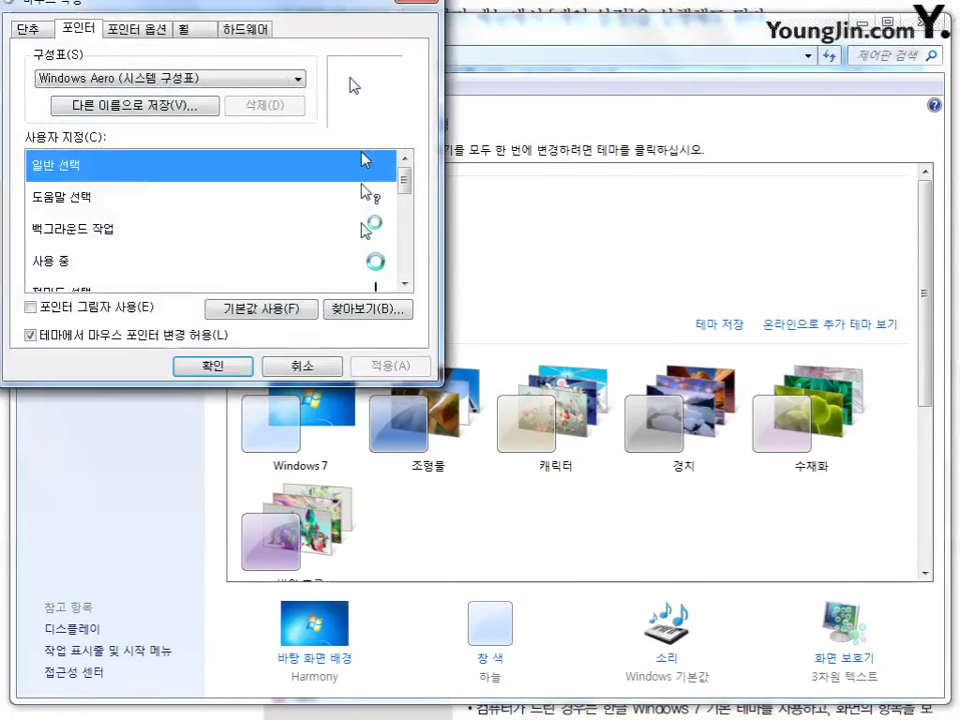
{"action": "left_click_drag", "start_coordinate": [287, 10], "coordinate": [564, 190]}
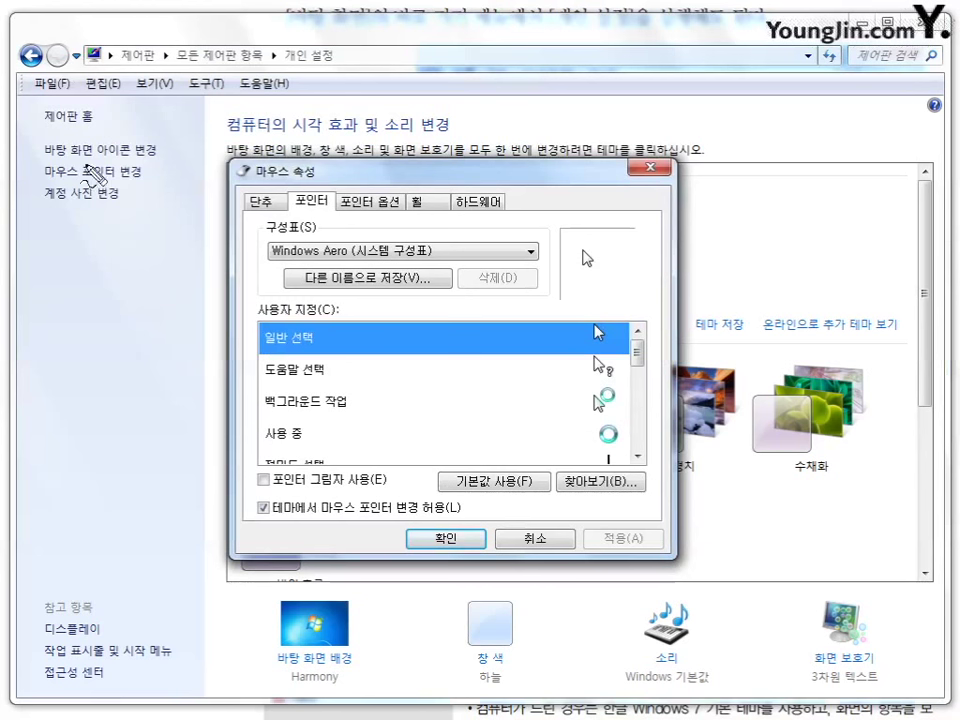
{"action": "mouse_move", "coordinate": [122, 176]}
{"action": "left_mouse_down"}
{"action": "mouse_move", "coordinate": [96, 176]}
{"action": "mouse_move", "coordinate": [115, 168]}
{"action": "left_mouse_up"}
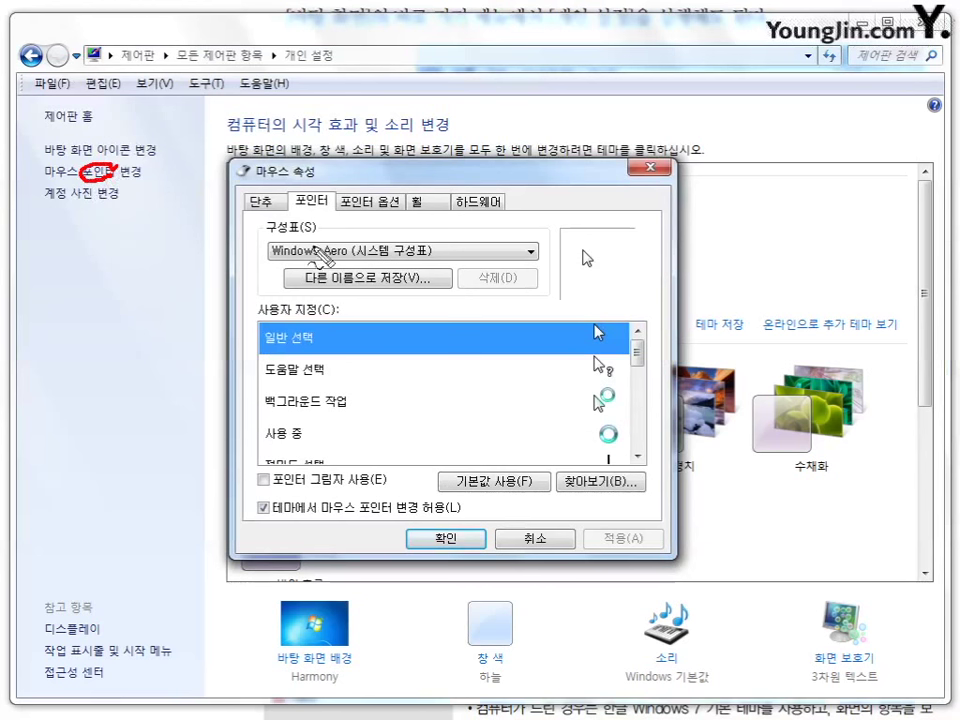
{"action": "mouse_move", "coordinate": [326, 196]}
{"action": "left_mouse_down"}
{"action": "mouse_move", "coordinate": [295, 211]}
{"action": "mouse_move", "coordinate": [320, 193]}
{"action": "mouse_move", "coordinate": [336, 206]}
{"action": "left_mouse_up"}
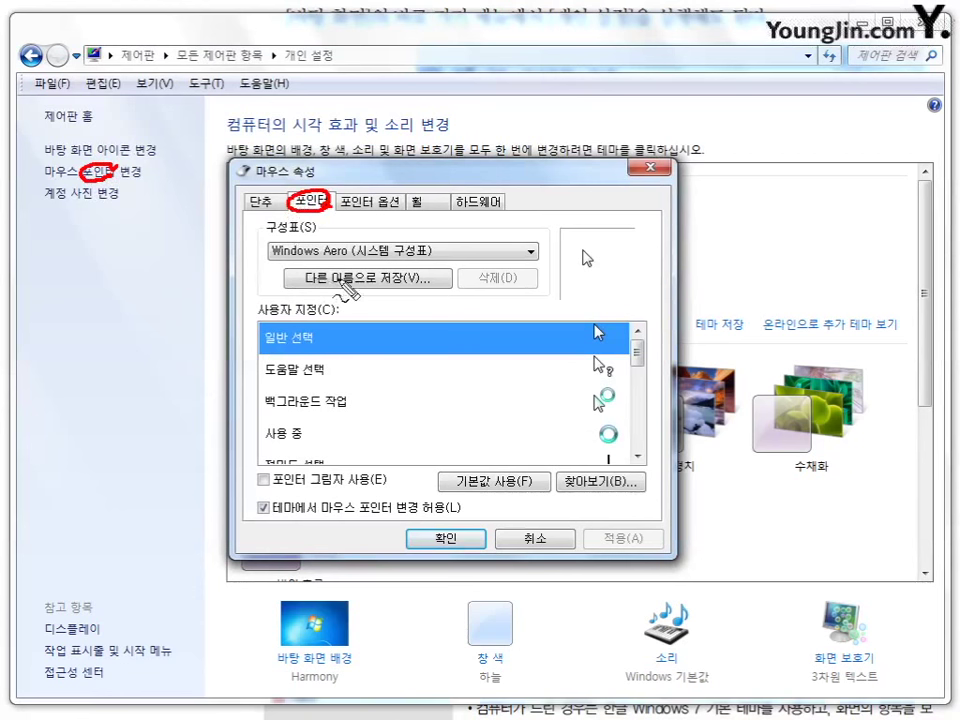
{"action": "mouse_move", "coordinate": [290, 168]}
{"action": "left_mouse_down"}
{"action": "mouse_move", "coordinate": [250, 175]}
{"action": "mouse_move", "coordinate": [312, 162]}
{"action": "left_mouse_up"}
{"action": "key", "text": "Escape"}
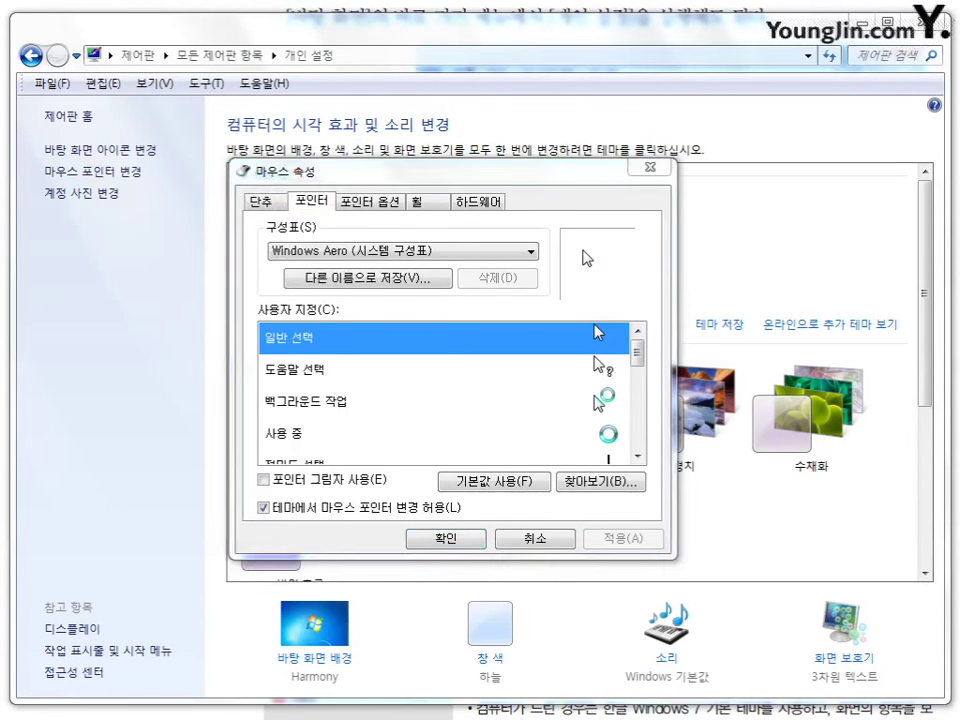
{"action": "left_click", "coordinate": [540, 541]}
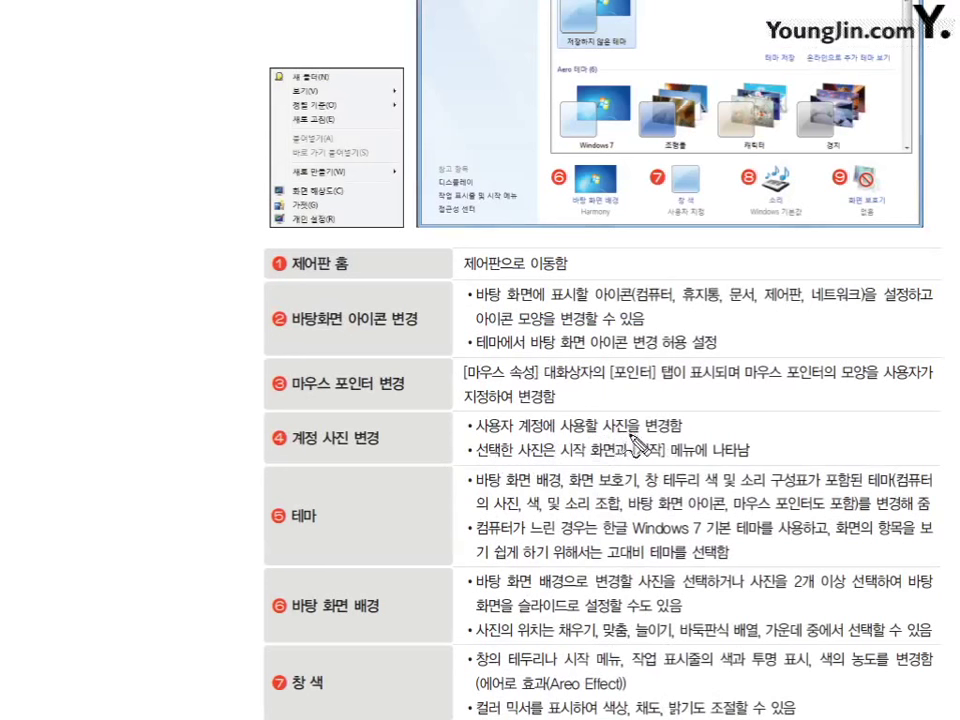
Circle 사진 in the textbook's account picture row in red, clear the ink, and switch back to the Personalization window
{"action": "left_click", "coordinate": [608, 422]}
{"action": "left_click_drag", "start_coordinate": [606, 420], "coordinate": [626, 428]}
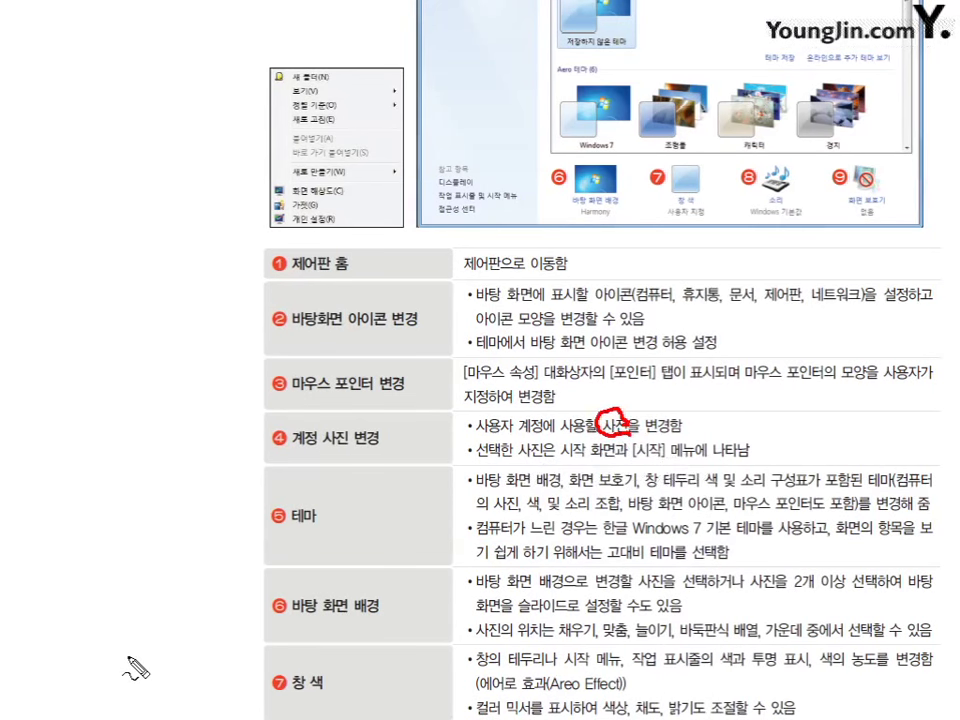
{"action": "key", "text": "Escape"}
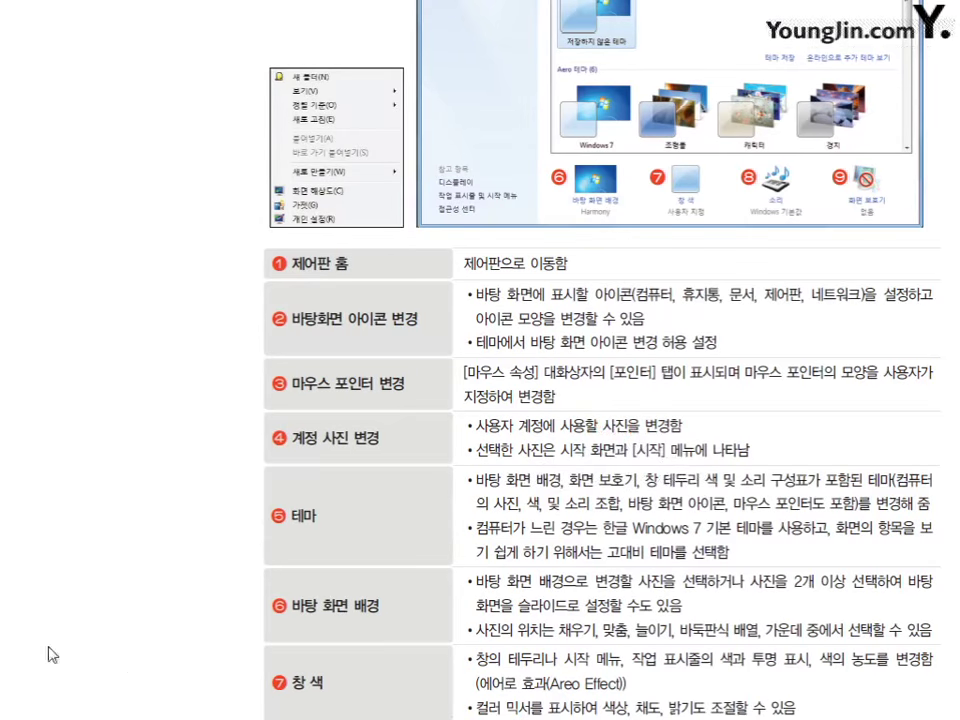
{"action": "key", "text": "alt+Tab"}
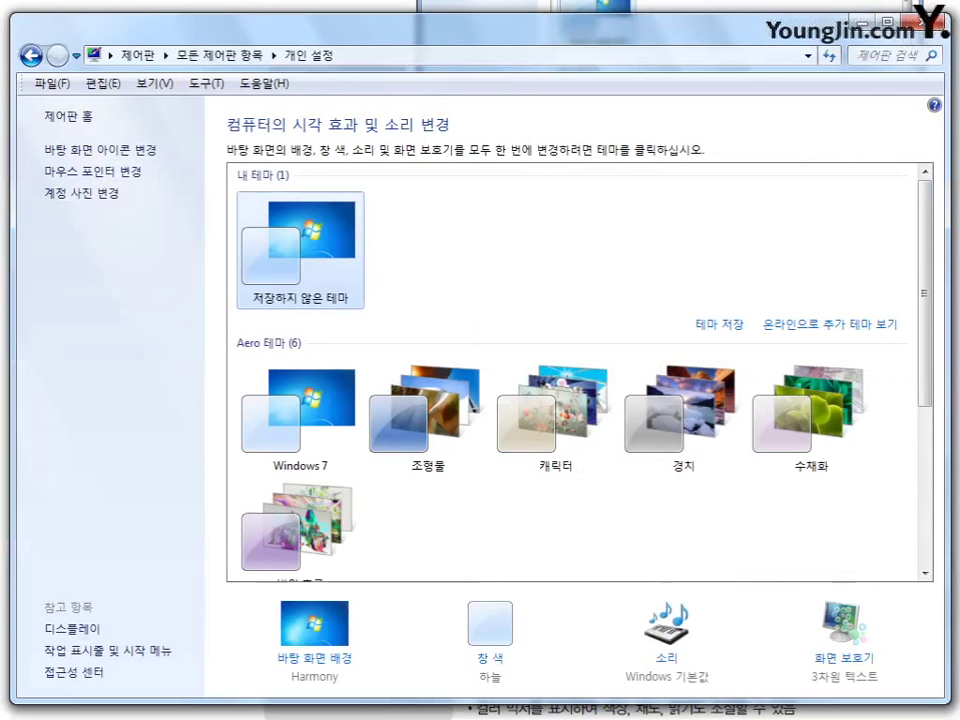
Change the user account picture to the soccer ball and check it in the Start menu
{"action": "left_click", "coordinate": [90, 196]}
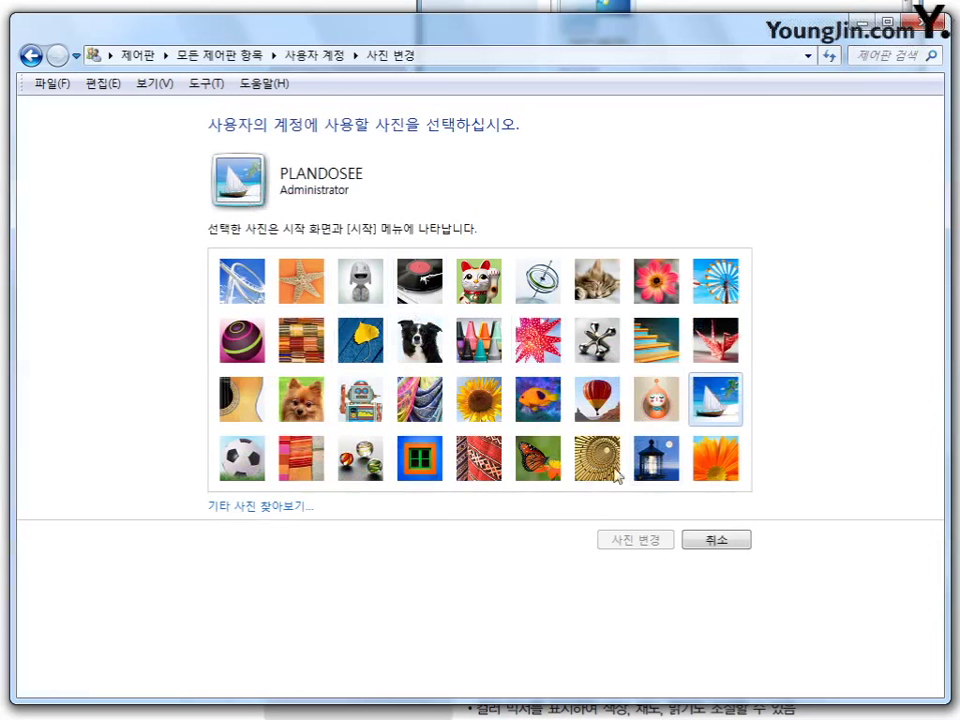
{"action": "left_click", "coordinate": [252, 465]}
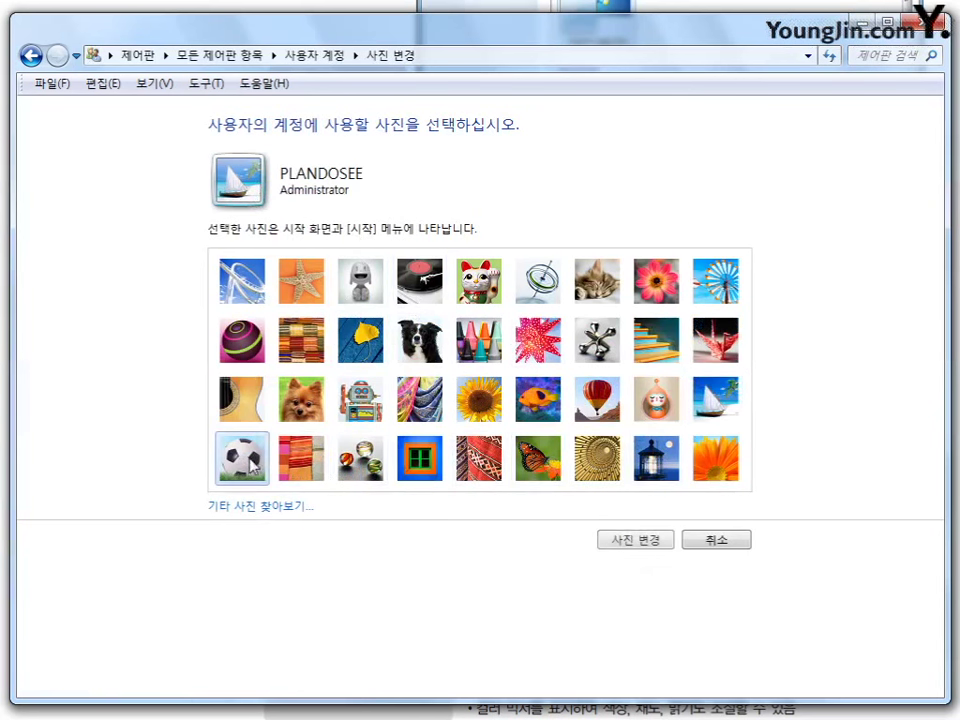
{"action": "left_click", "coordinate": [633, 545]}
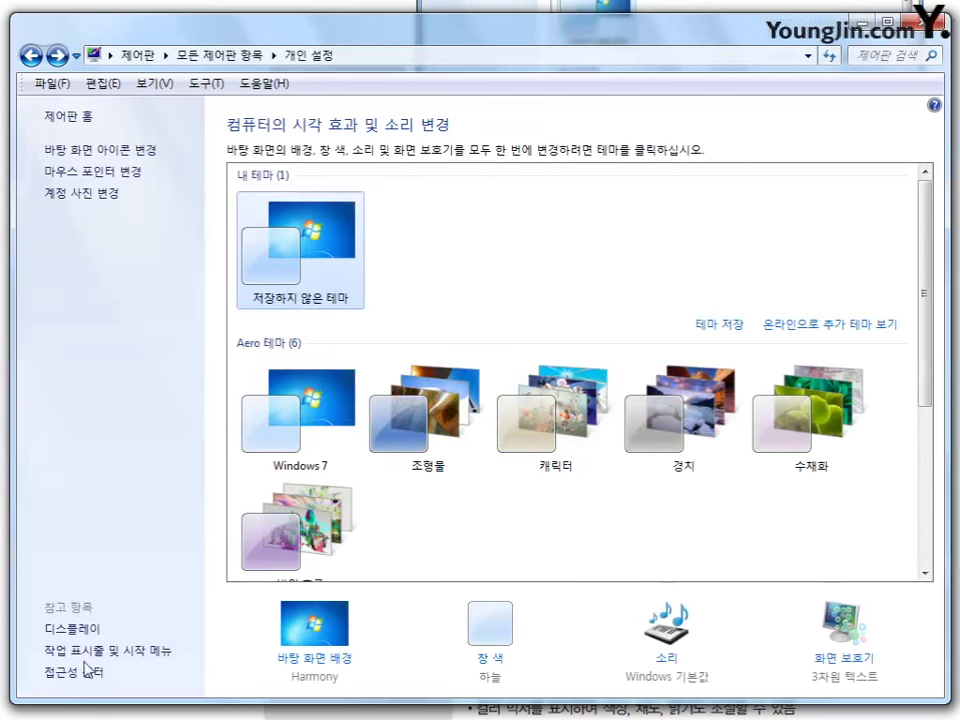
{"action": "key", "text": "super"}
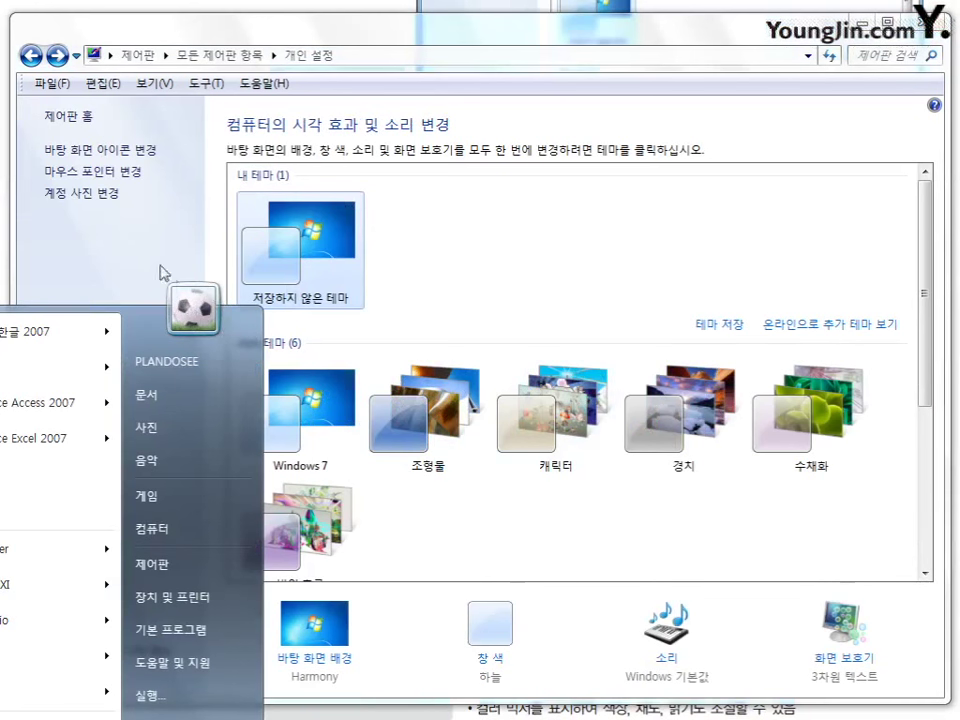
{"action": "left_click", "coordinate": [137, 233]}
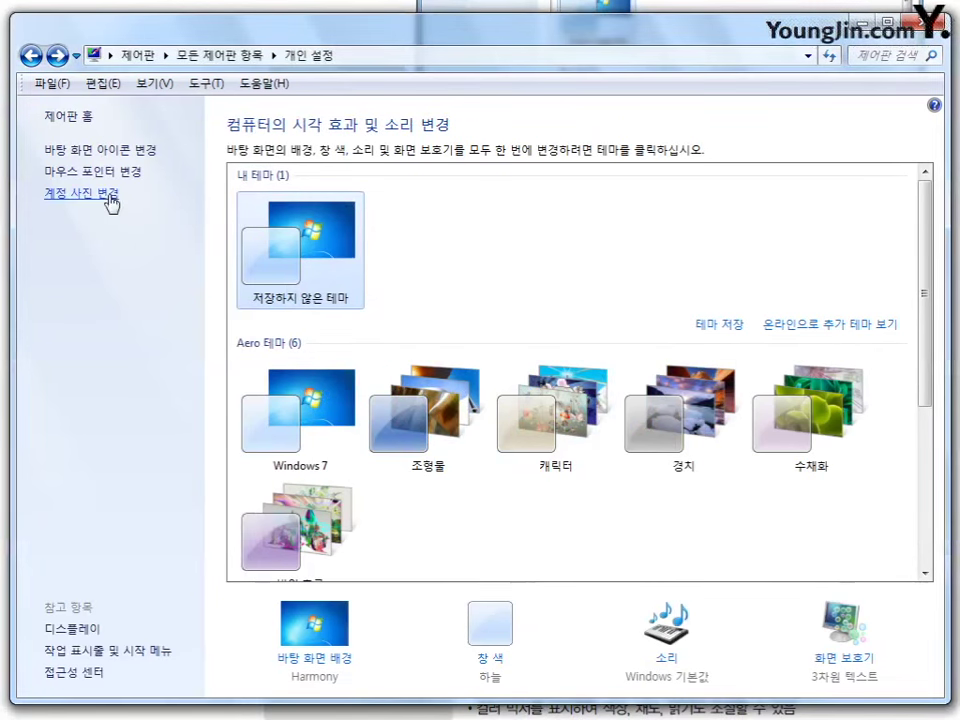
View the available account pictures and cancel back to the Personalization page
{"action": "left_click", "coordinate": [105, 195]}
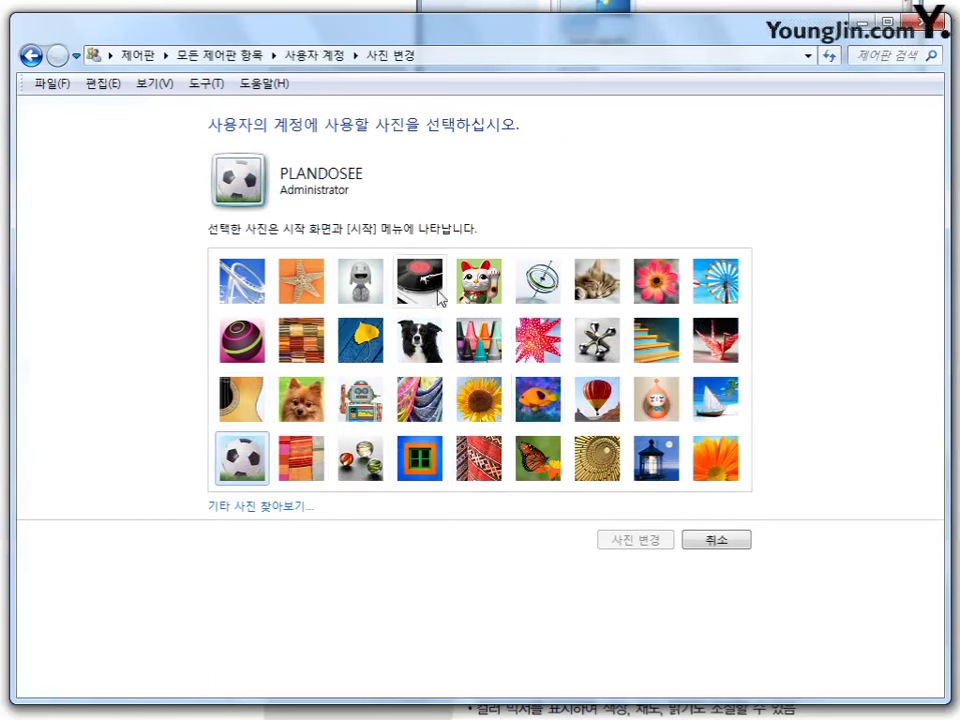
{"action": "left_click", "coordinate": [732, 540]}
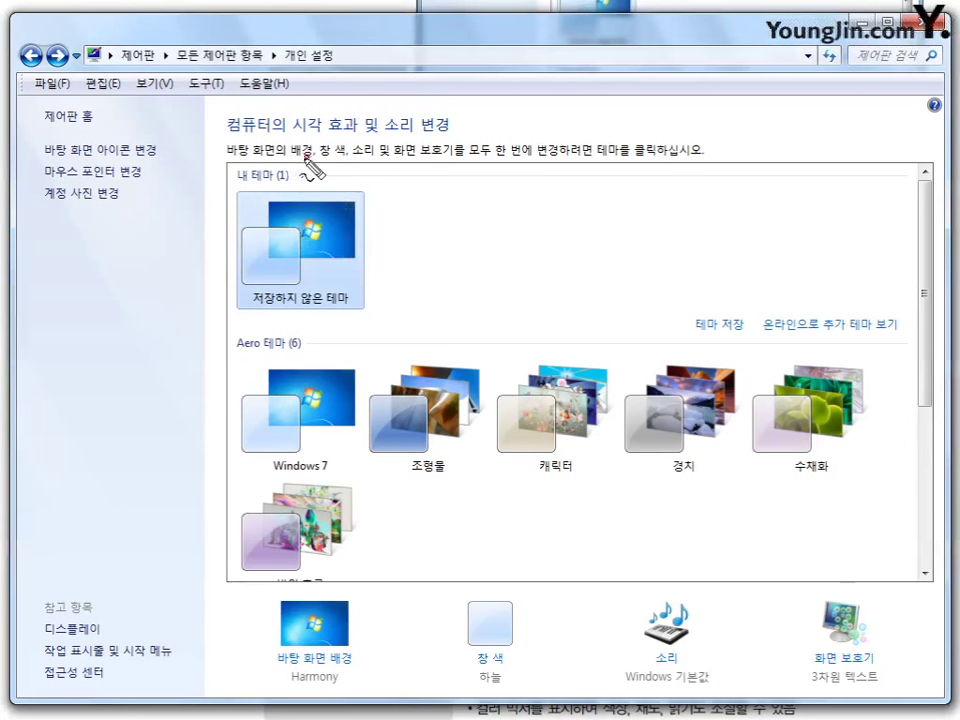
Circle 배경, 창 색, 소리, 화면 보호기 and 테마 in the theme description in red, add a star, and clear the ink
{"action": "mouse_move", "coordinate": [304, 156]}
{"action": "left_mouse_down"}
{"action": "mouse_move", "coordinate": [294, 144]}
{"action": "mouse_move", "coordinate": [312, 160]}
{"action": "mouse_move", "coordinate": [330, 154]}
{"action": "mouse_move", "coordinate": [318, 146]}
{"action": "mouse_move", "coordinate": [374, 156]}
{"action": "left_mouse_up"}
{"action": "mouse_move", "coordinate": [440, 162]}
{"action": "left_mouse_down"}
{"action": "mouse_move", "coordinate": [395, 158]}
{"action": "mouse_move", "coordinate": [456, 150]}
{"action": "mouse_move", "coordinate": [454, 171]}
{"action": "mouse_move", "coordinate": [444, 160]}
{"action": "left_mouse_up"}
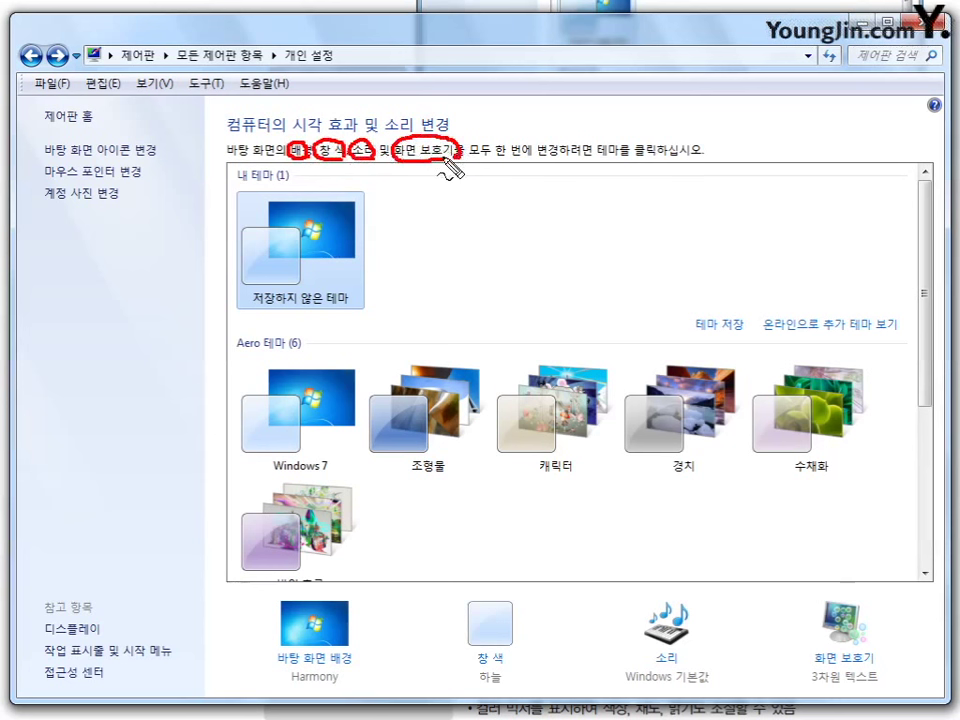
{"action": "mouse_move", "coordinate": [622, 155]}
{"action": "left_mouse_down"}
{"action": "mouse_move", "coordinate": [600, 157]}
{"action": "mouse_move", "coordinate": [658, 128]}
{"action": "mouse_move", "coordinate": [636, 136]}
{"action": "left_mouse_up"}
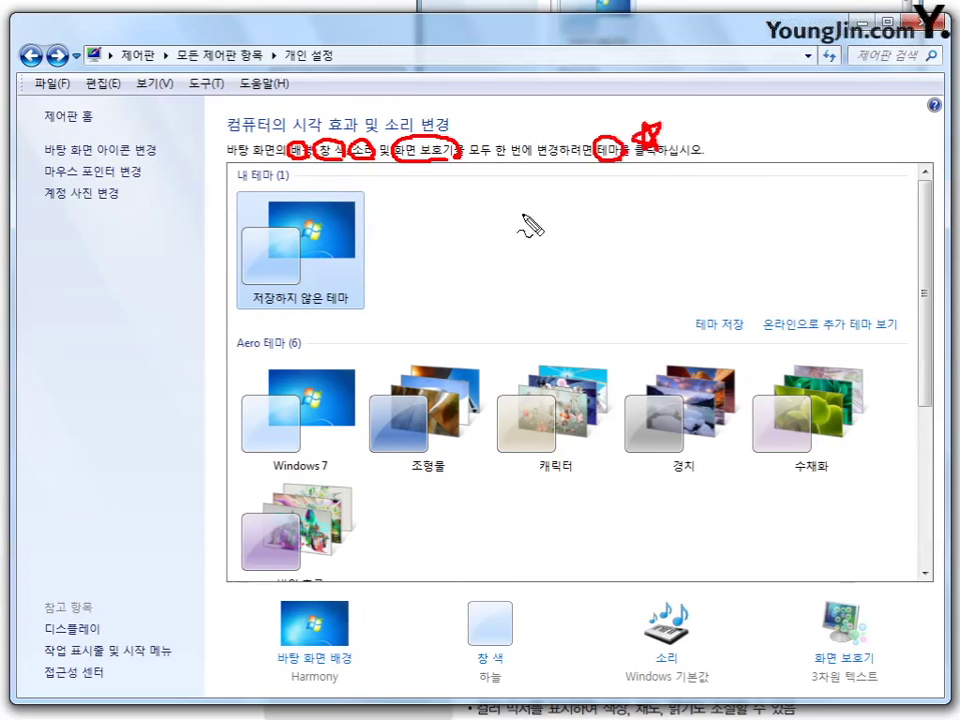
{"action": "key", "text": "Escape"}
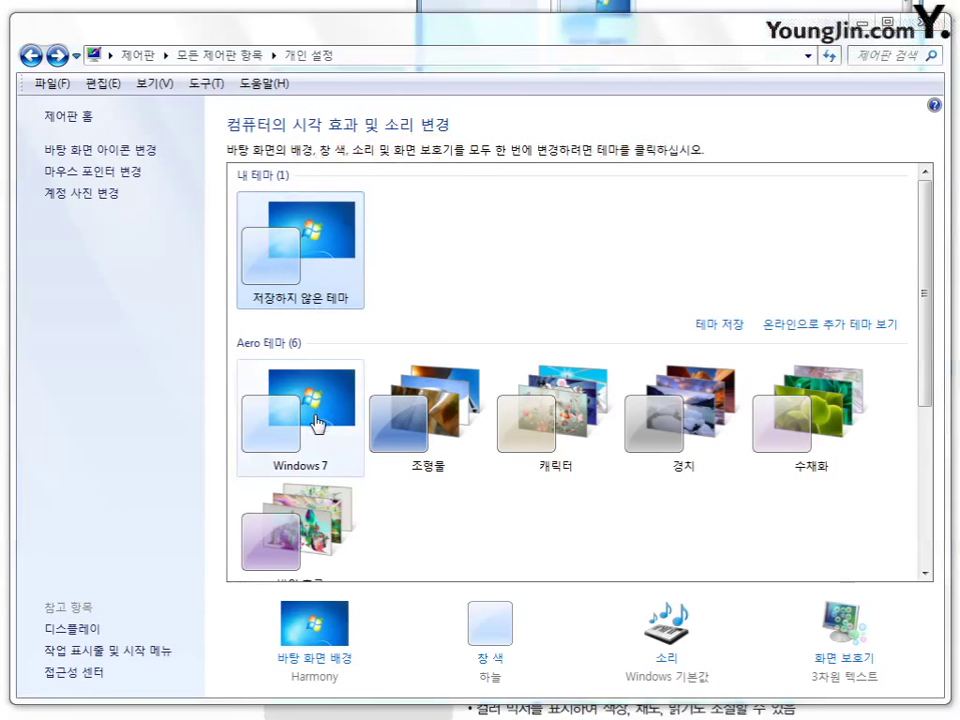
Try the Aero themes 조형물, 캐릭터, 경치 and 수채화 in turn, and look through the basic and high-contrast themes
{"action": "left_click", "coordinate": [456, 450]}
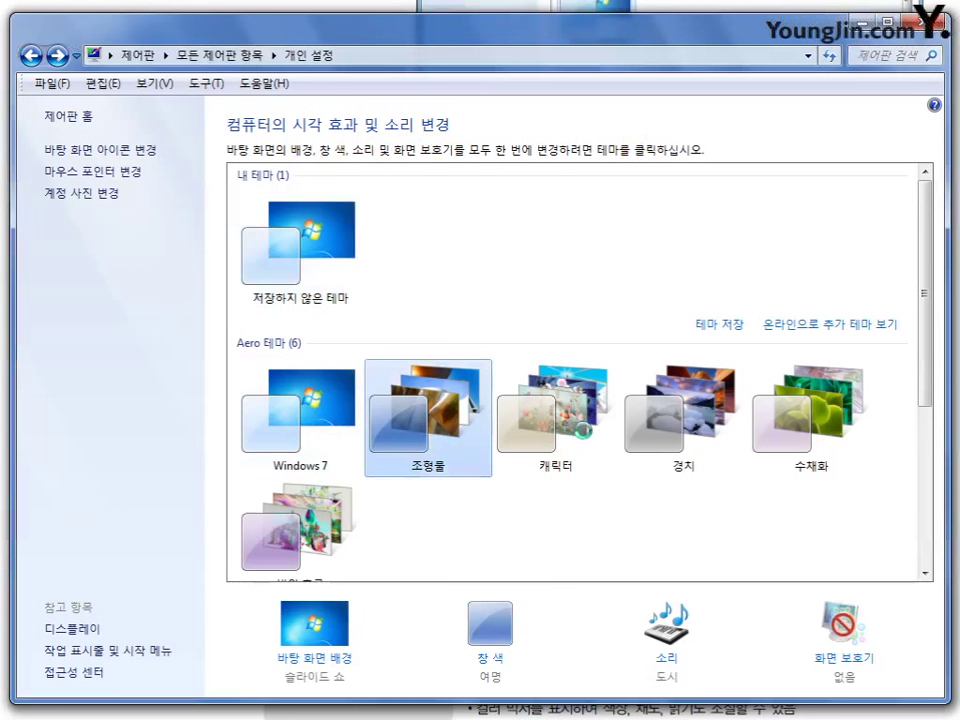
{"action": "left_click", "coordinate": [580, 430]}
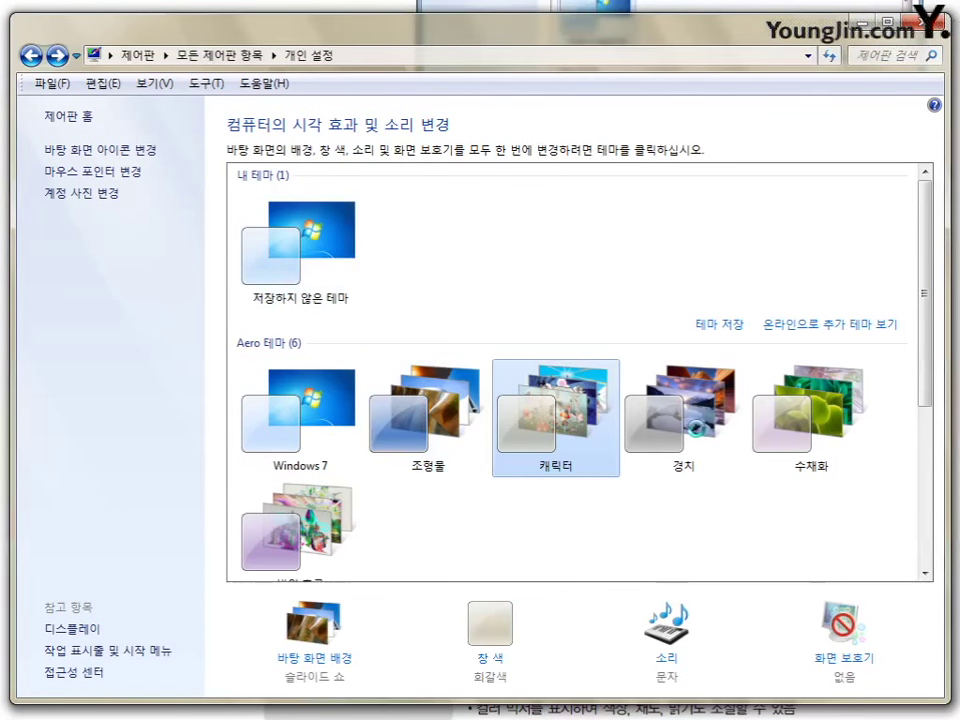
{"action": "left_click", "coordinate": [713, 433]}
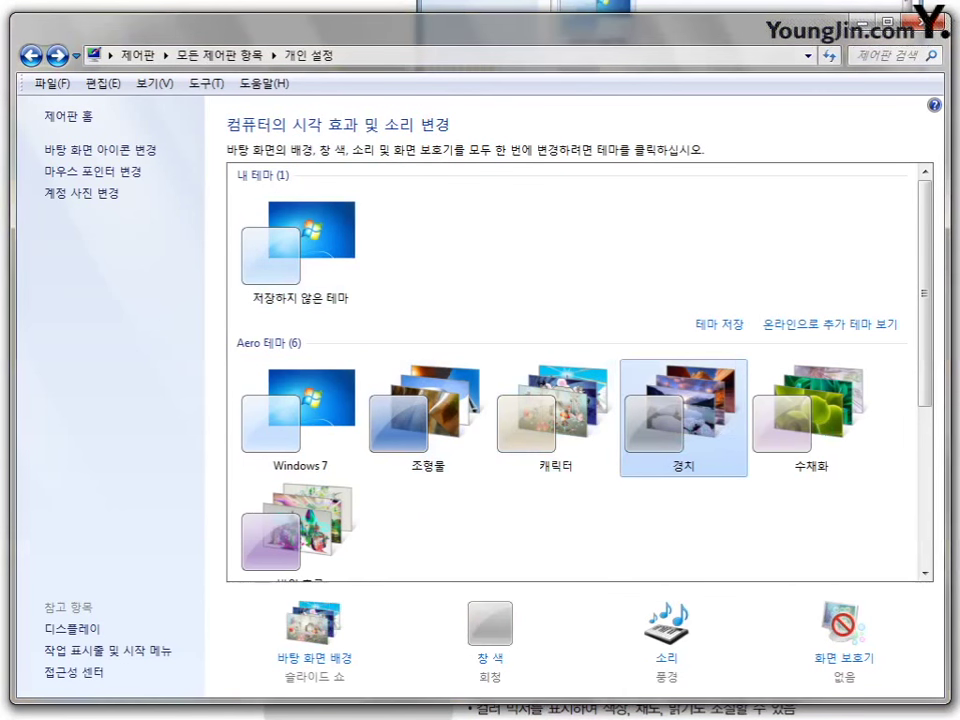
{"action": "left_click", "coordinate": [820, 430]}
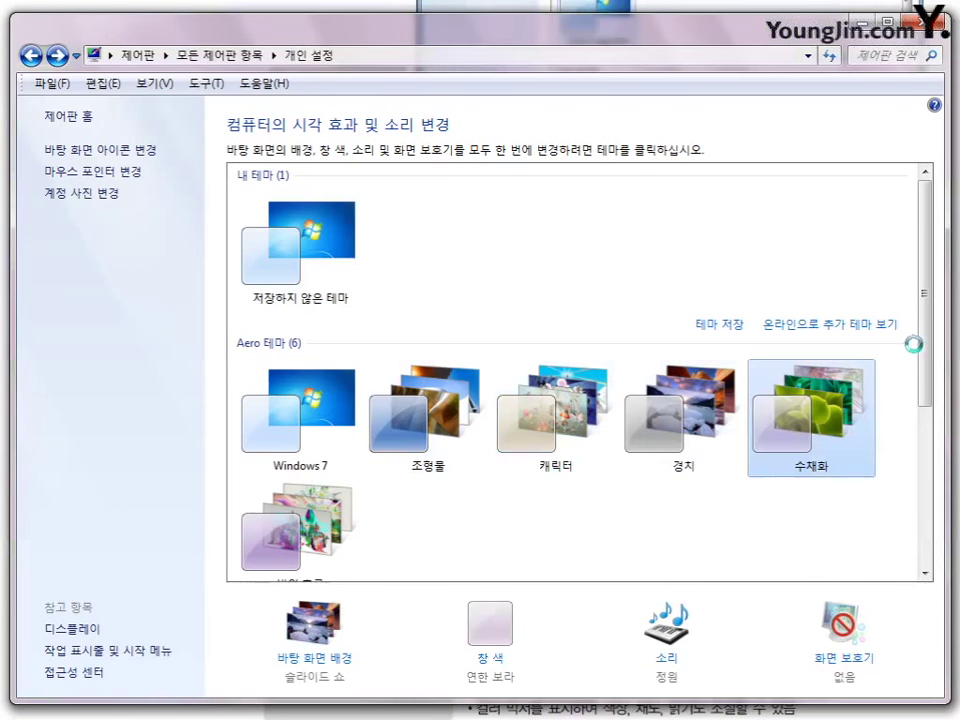
{"action": "left_click_drag", "start_coordinate": [921, 347], "coordinate": [921, 520]}
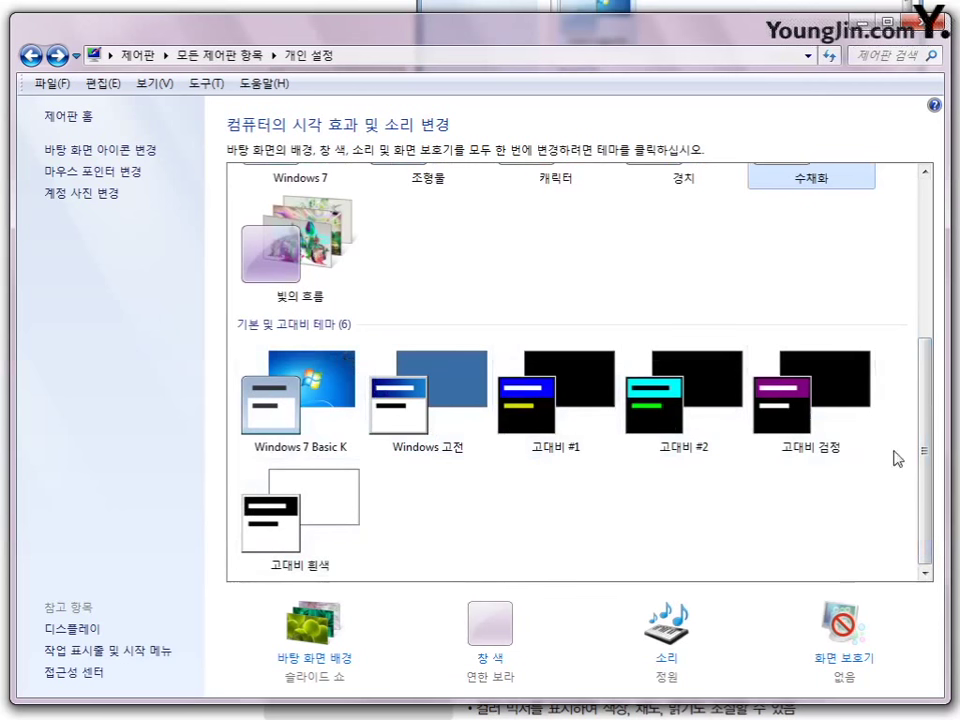
{"action": "scroll", "coordinate": [917, 303], "scroll_direction": "up", "scroll_amount": 3}
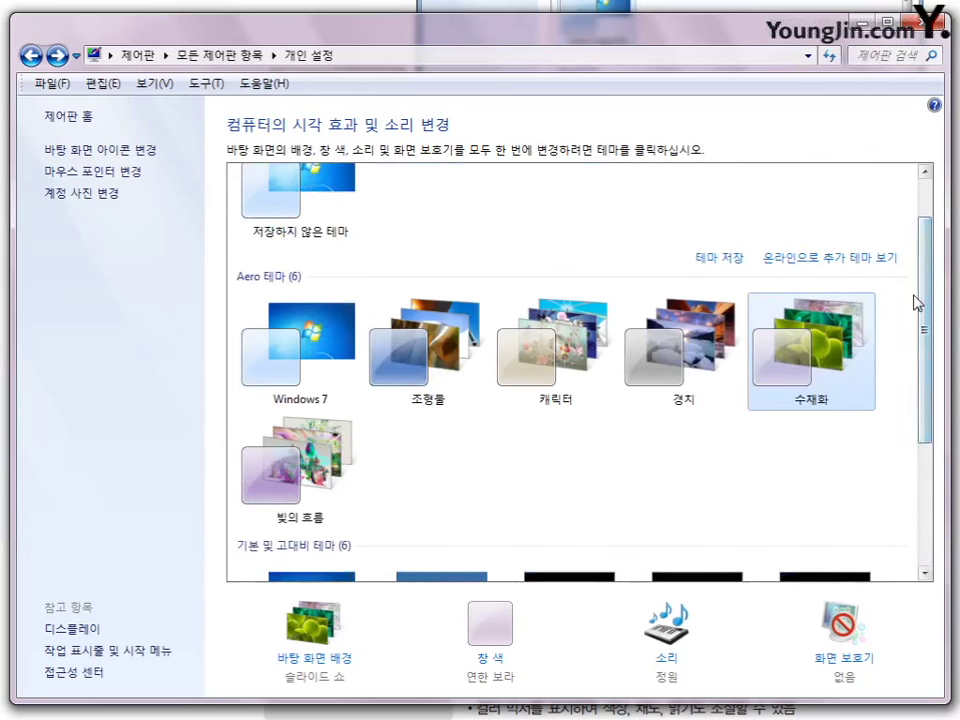
Switch between the Windows 7, 캐릭터 and 경치 themes to compare their desktops, and finish on Windows 7
{"action": "left_click", "coordinate": [303, 341]}
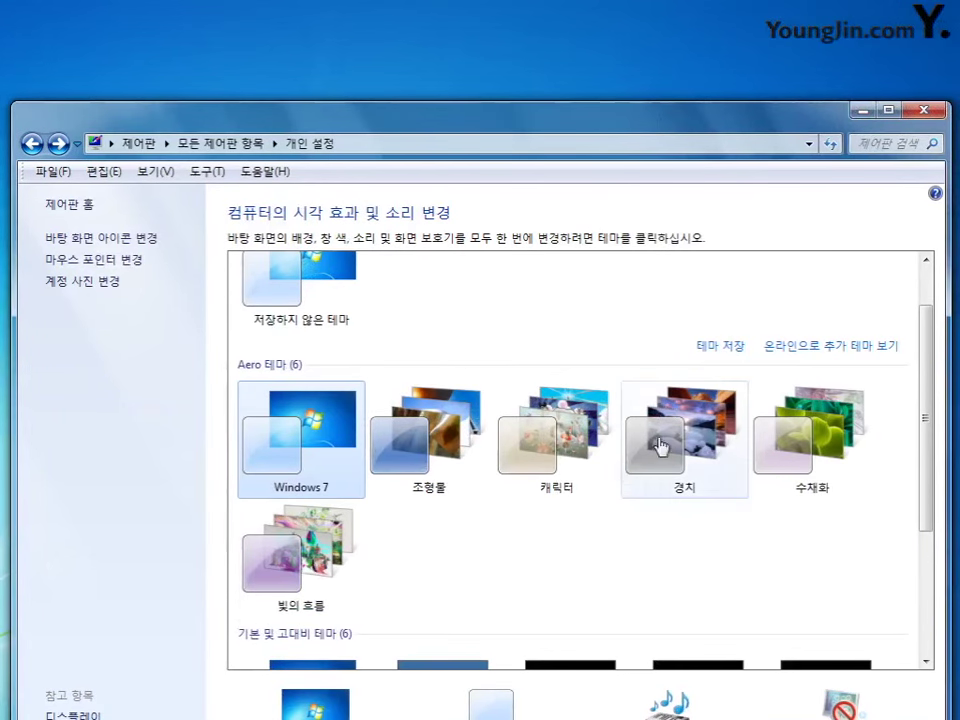
{"action": "left_click", "coordinate": [553, 436]}
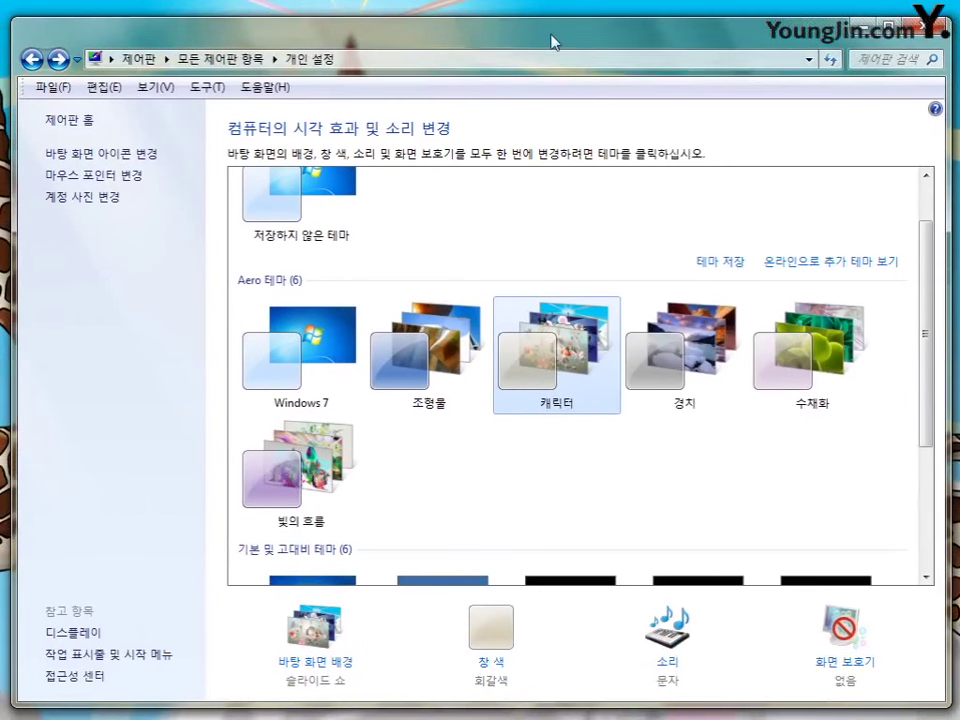
{"action": "key", "text": "Right"}
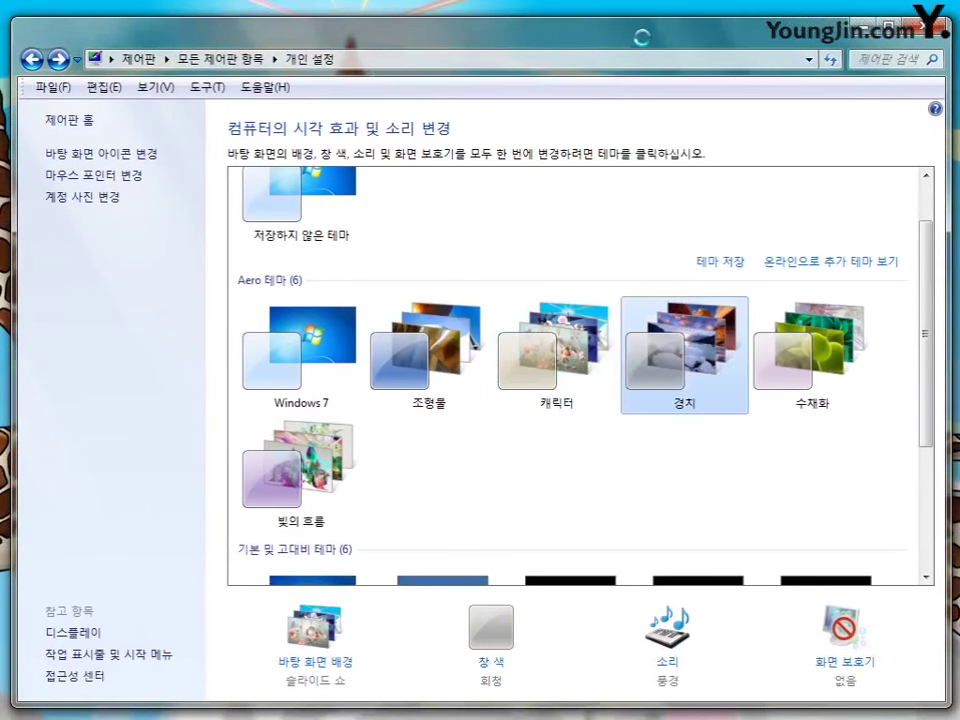
{"action": "mouse_move", "coordinate": [641, 37]}
{"action": "left_mouse_down"}
{"action": "mouse_move", "coordinate": [647, 229]}
{"action": "mouse_move", "coordinate": [636, 337]}
{"action": "mouse_move", "coordinate": [638, 34]}
{"action": "left_mouse_up"}
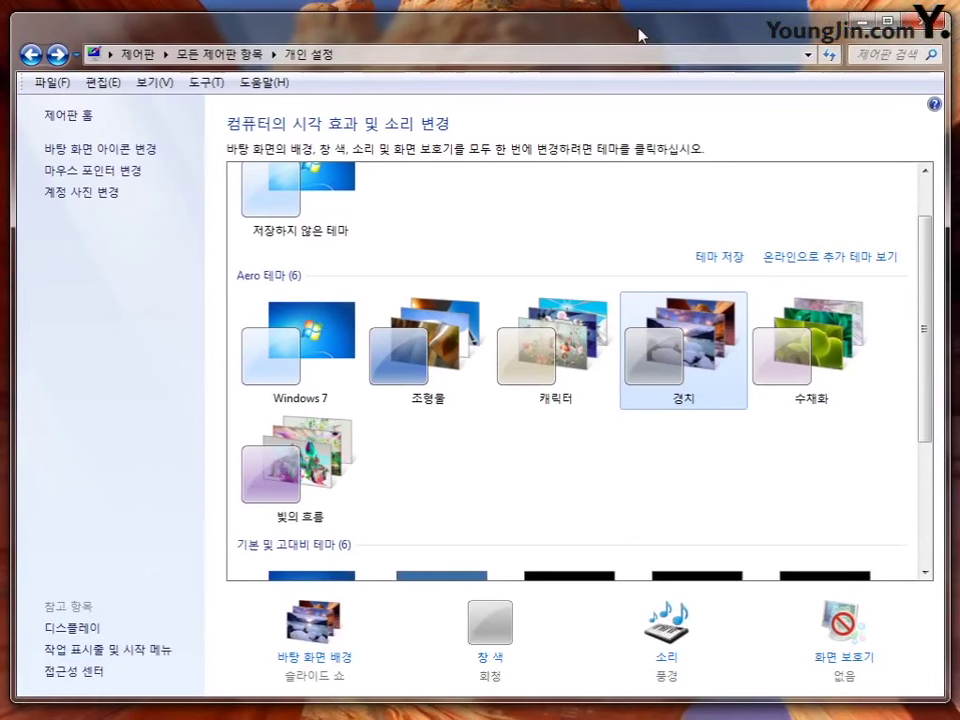
{"action": "left_click", "coordinate": [277, 345]}
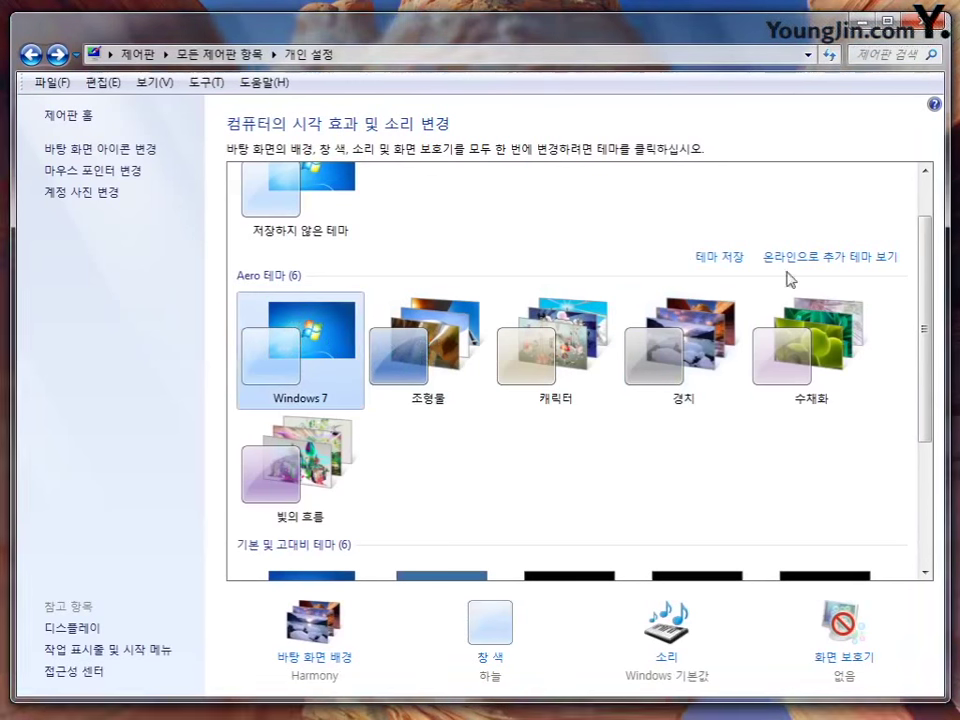
Open the desktop background settings, examine the picture position options from 채우기 to 가운데, and cancel without saving
{"action": "left_click_drag", "start_coordinate": [925, 290], "coordinate": [930, 420]}
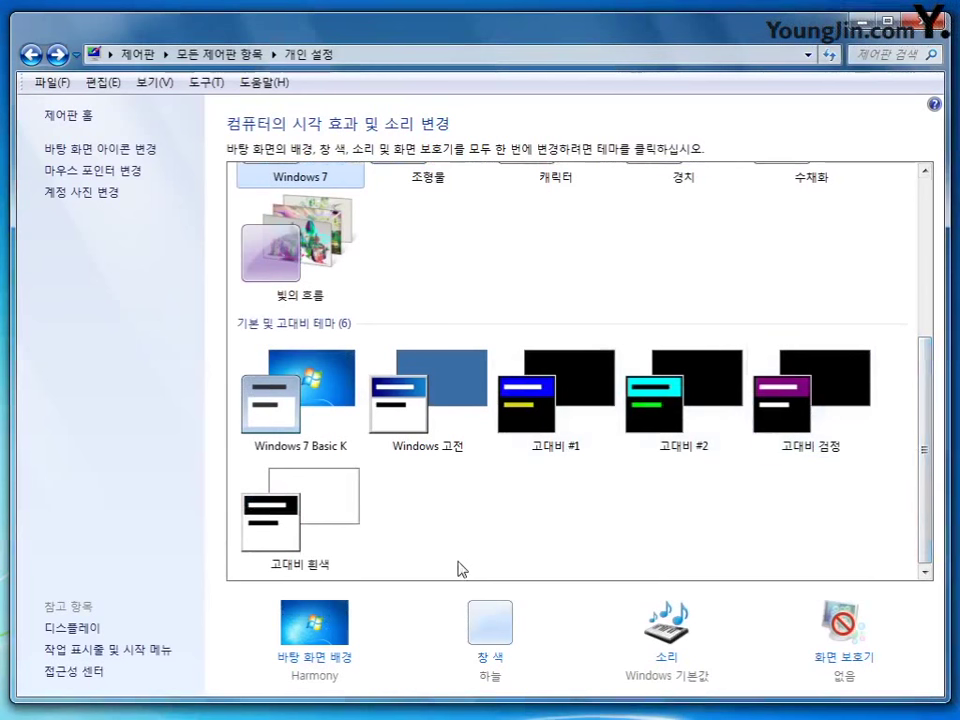
{"action": "left_click", "coordinate": [316, 630]}
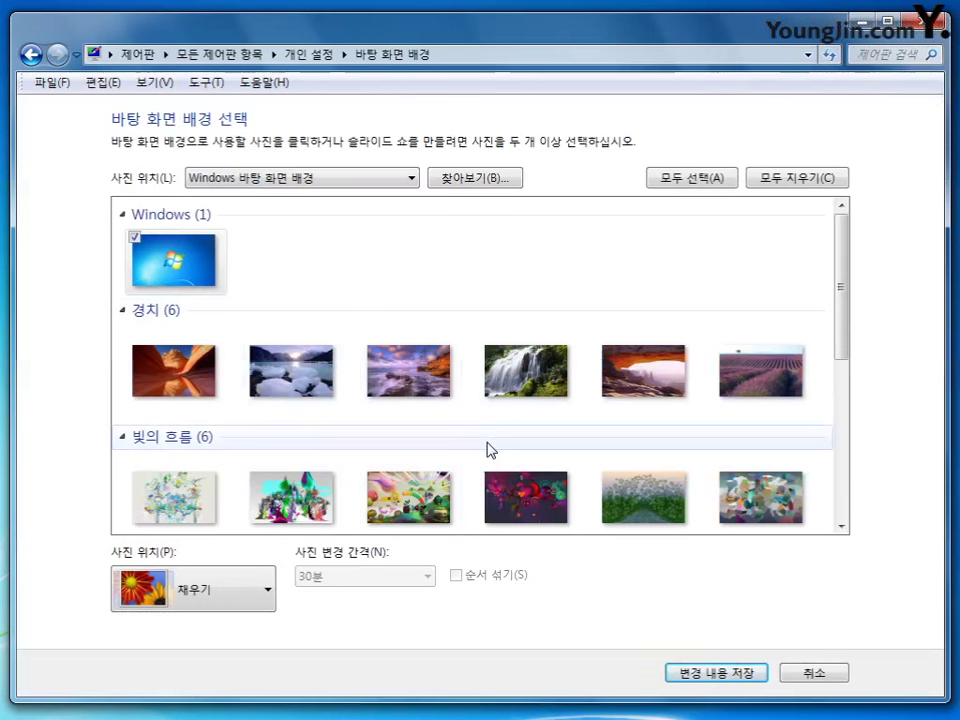
{"action": "left_click", "coordinate": [268, 597]}
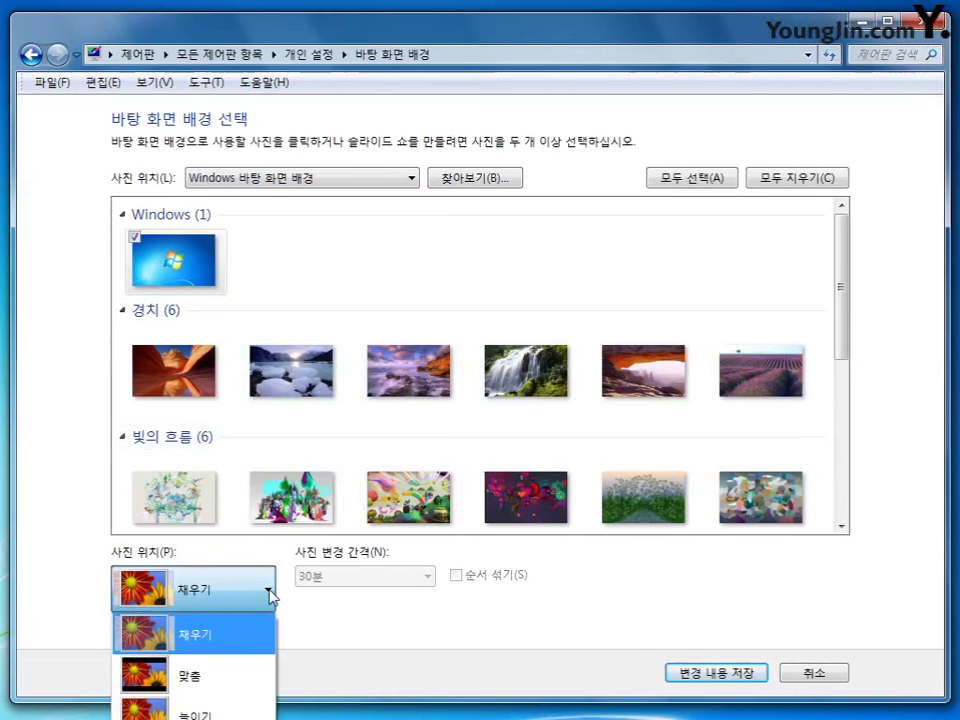
{"action": "left_click", "coordinate": [510, 26]}
{"action": "right_click", "coordinate": [540, 30]}
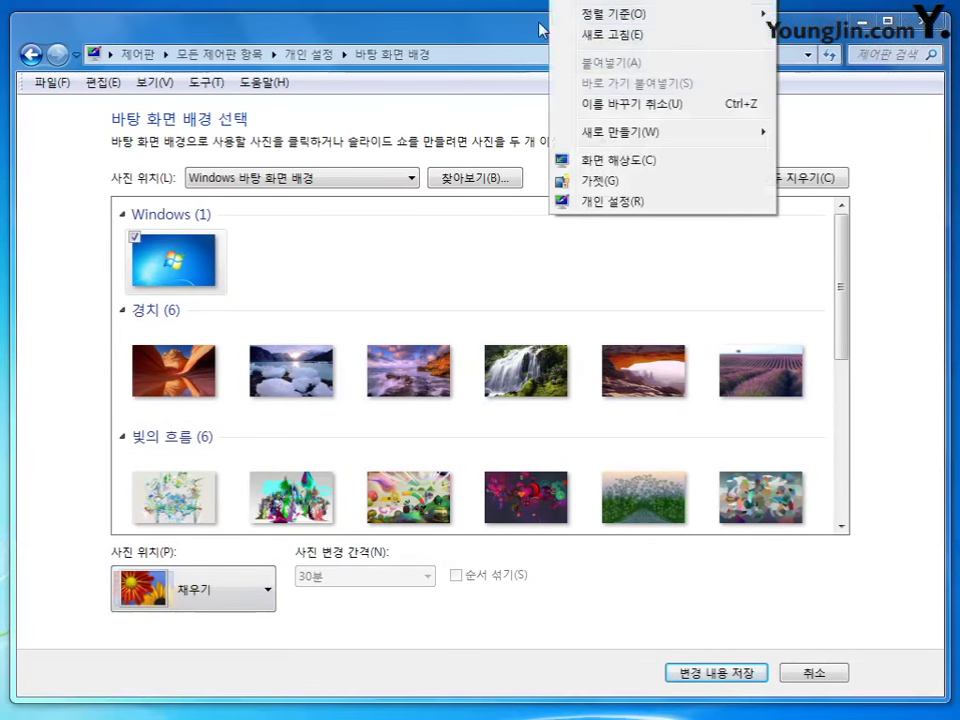
{"action": "left_click", "coordinate": [489, 39]}
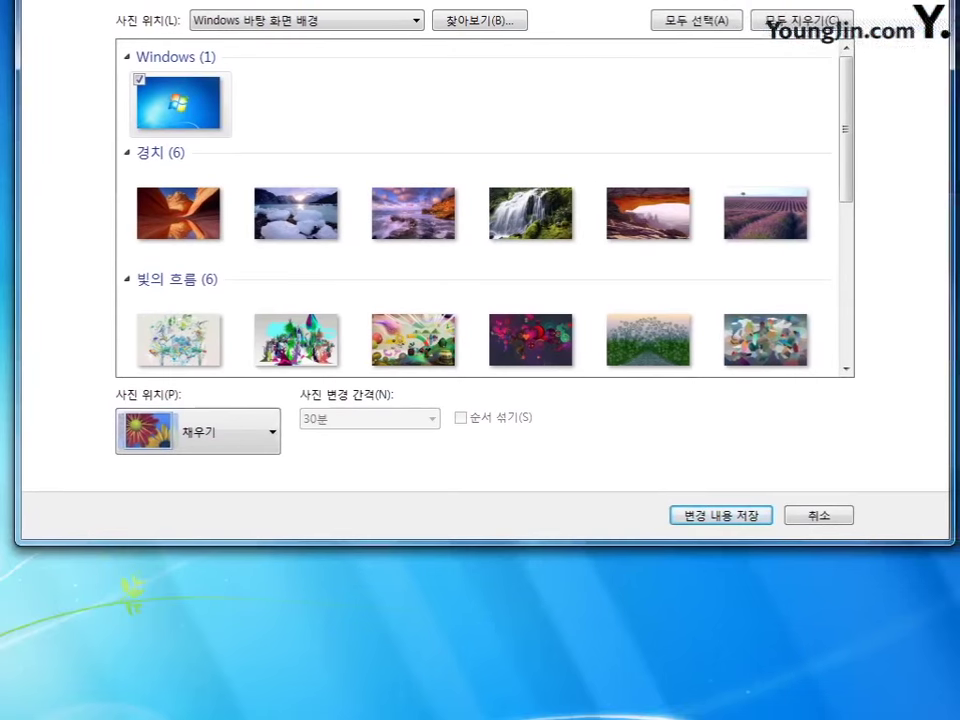
{"action": "key", "text": "super+Up"}
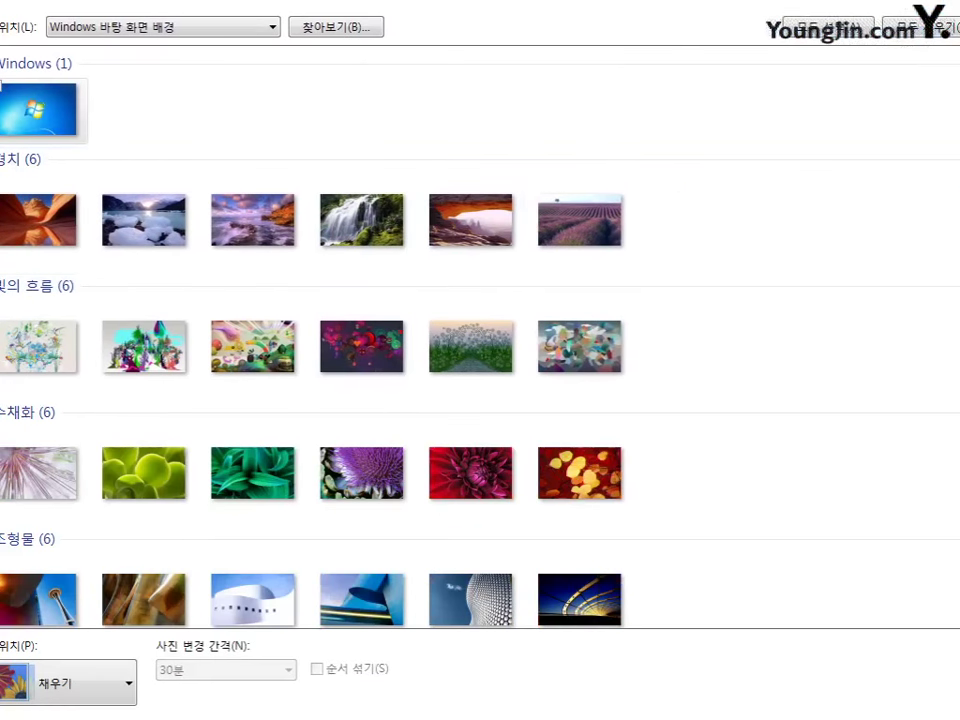
{"action": "key", "text": "super+Down"}
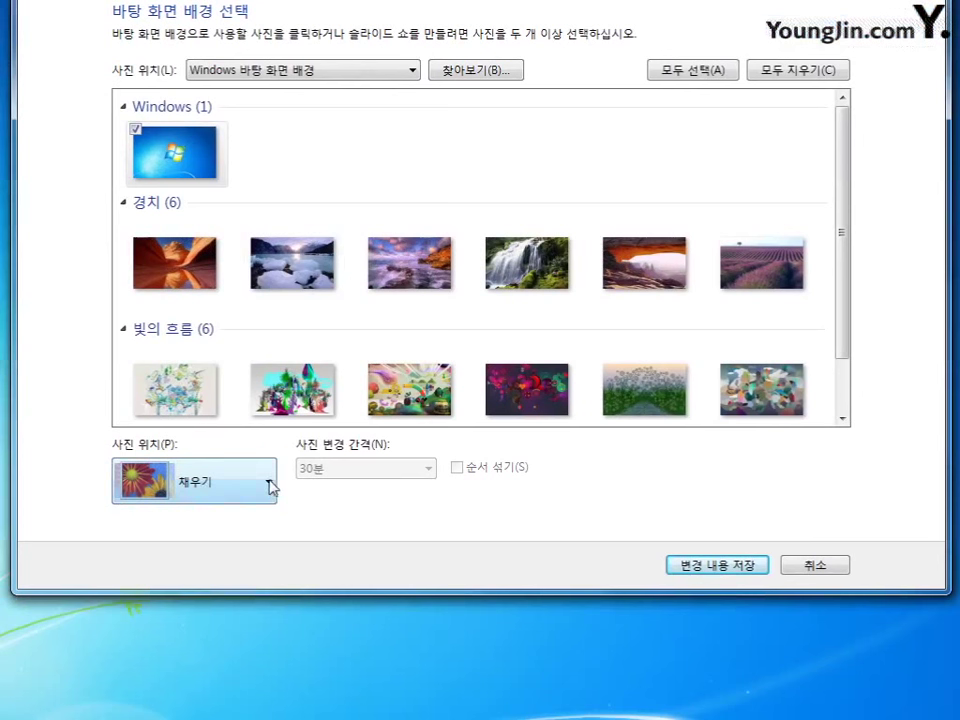
{"action": "left_click", "coordinate": [271, 487]}
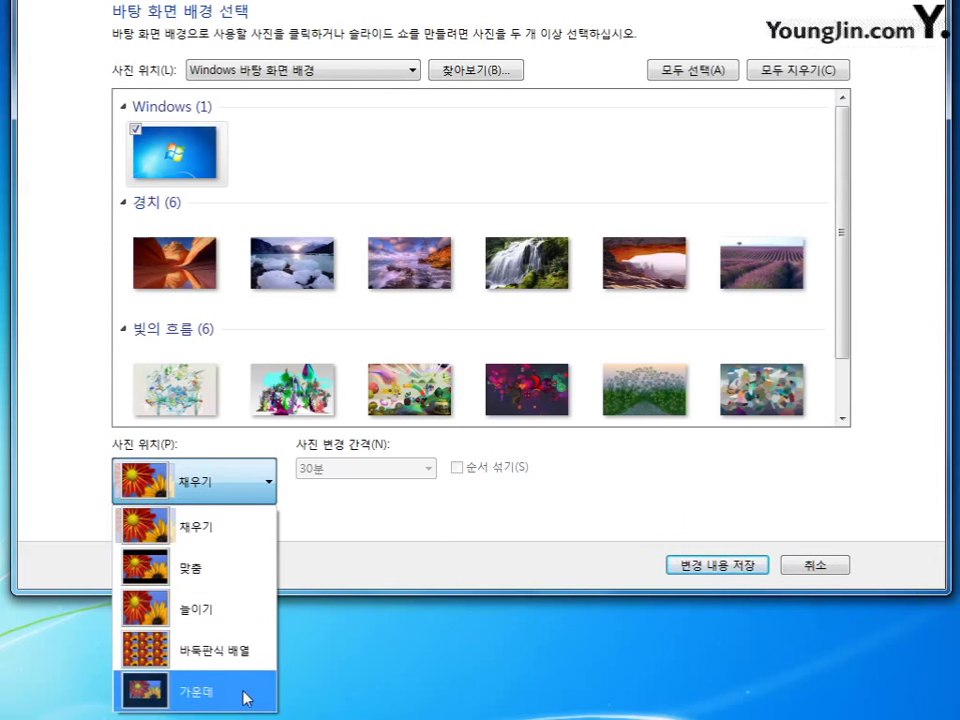
{"action": "left_click", "coordinate": [392, 514]}
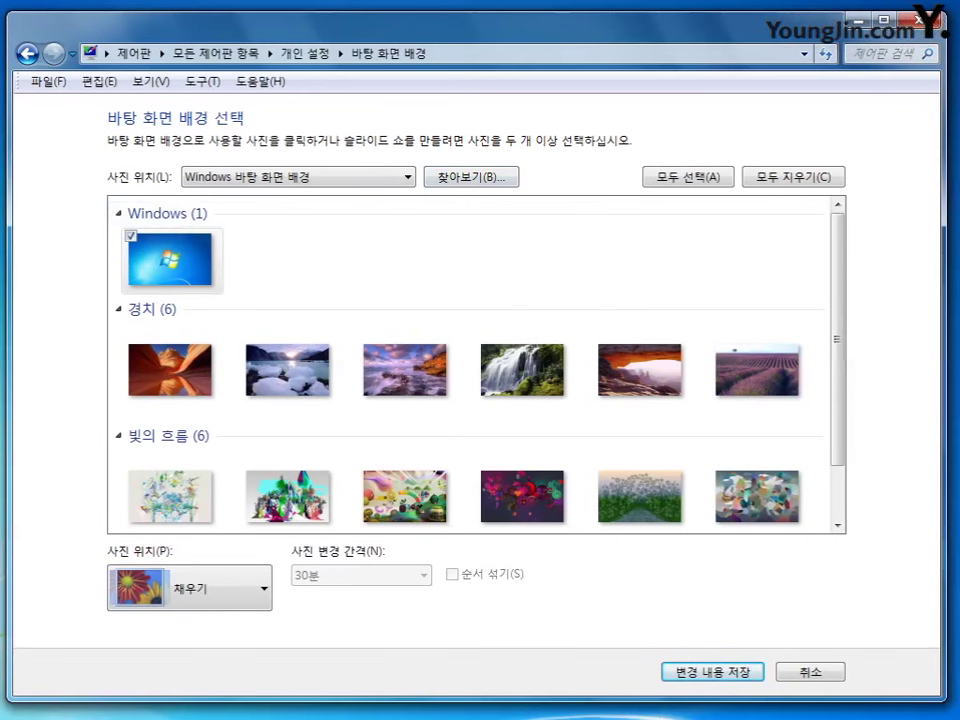
{"action": "left_click", "coordinate": [815, 678]}
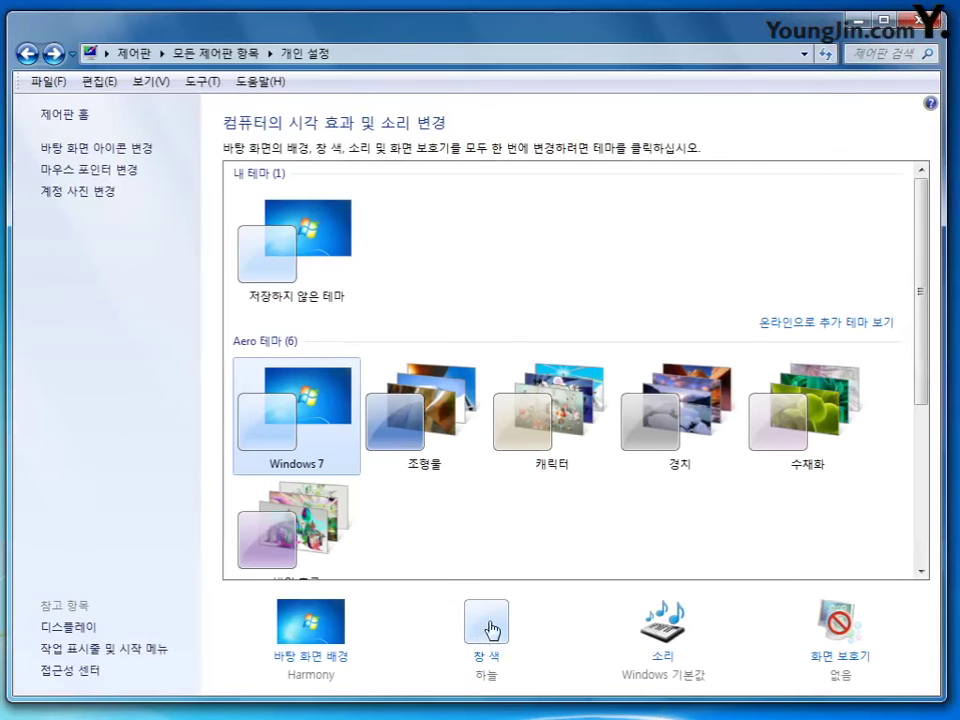
Examine the window color, transparency and color intensity settings, and cancel without changes
{"action": "left_click", "coordinate": [490, 628]}
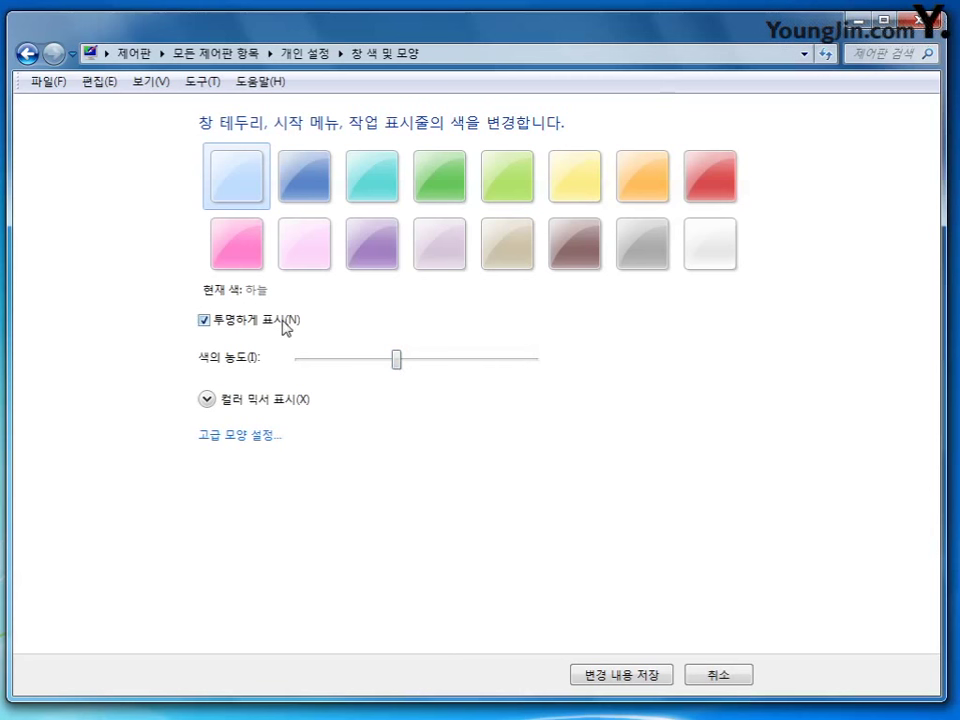
{"action": "left_click", "coordinate": [740, 672]}
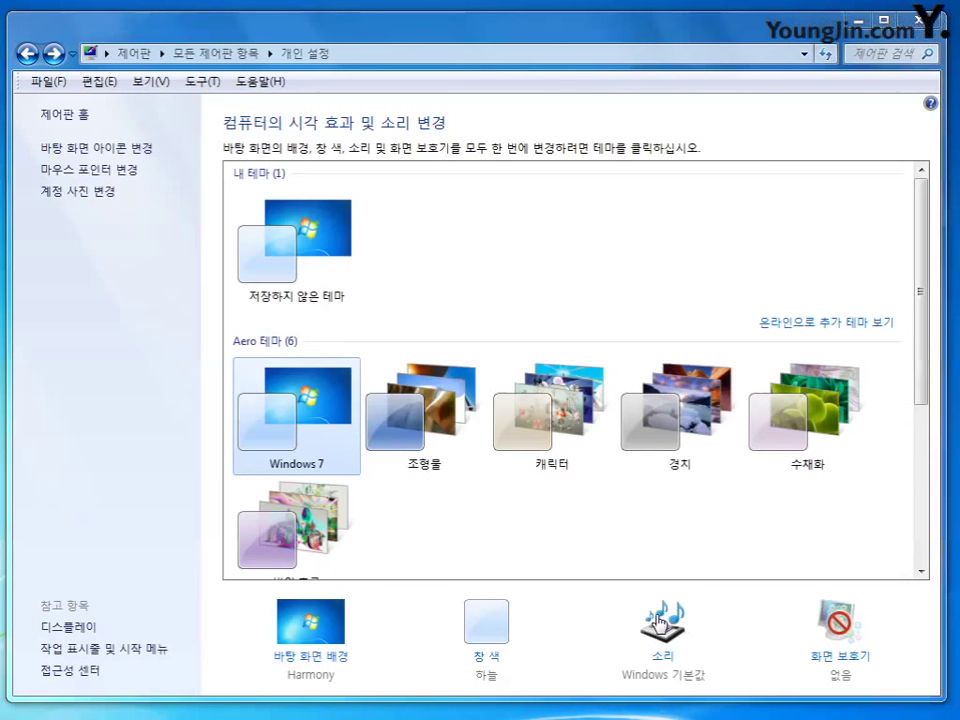
Open the sound settings and play a test of the sound assigned to the Windows 로그온 event
{"action": "left_click", "coordinate": [657, 625]}
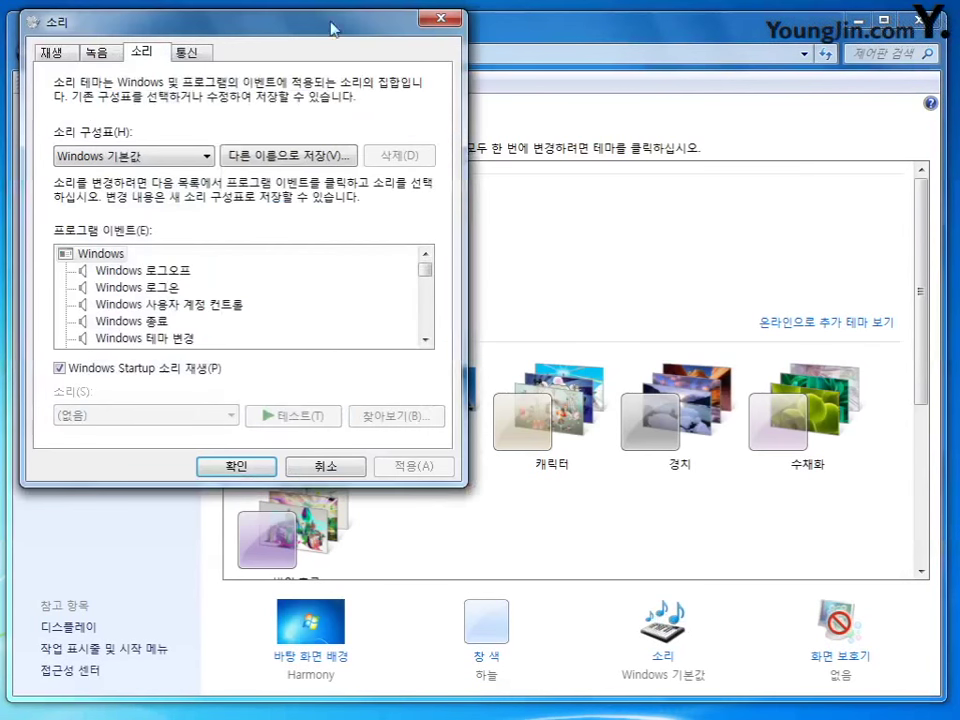
{"action": "left_click_drag", "start_coordinate": [333, 29], "coordinate": [485, 96]}
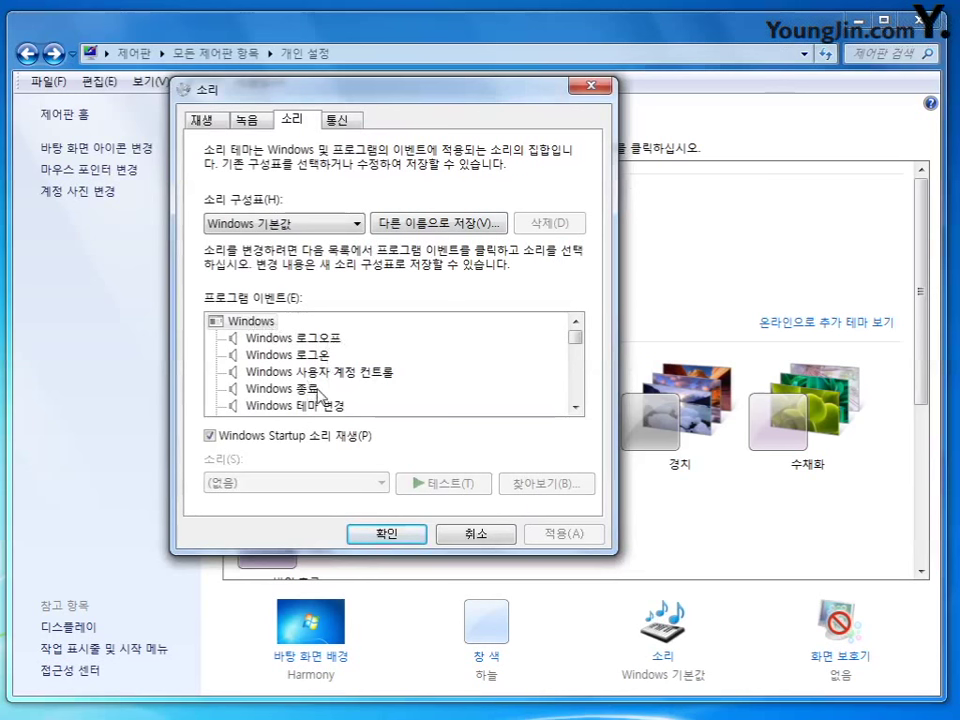
{"action": "left_click_drag", "start_coordinate": [578, 350], "coordinate": [579, 336]}
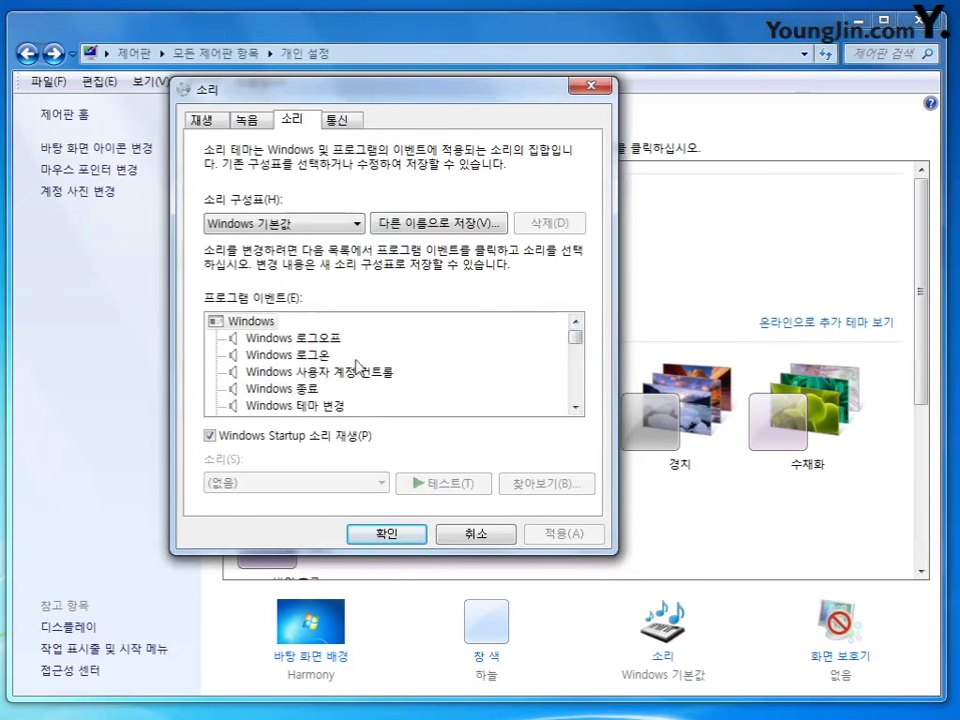
{"action": "left_click", "coordinate": [309, 358]}
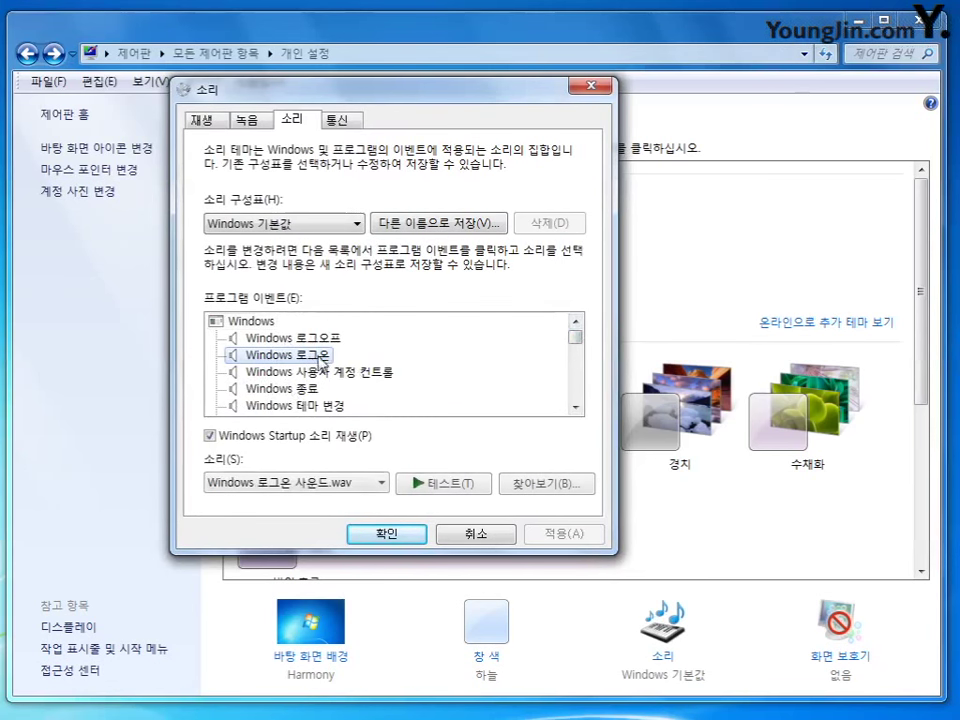
{"action": "left_click", "coordinate": [479, 487]}
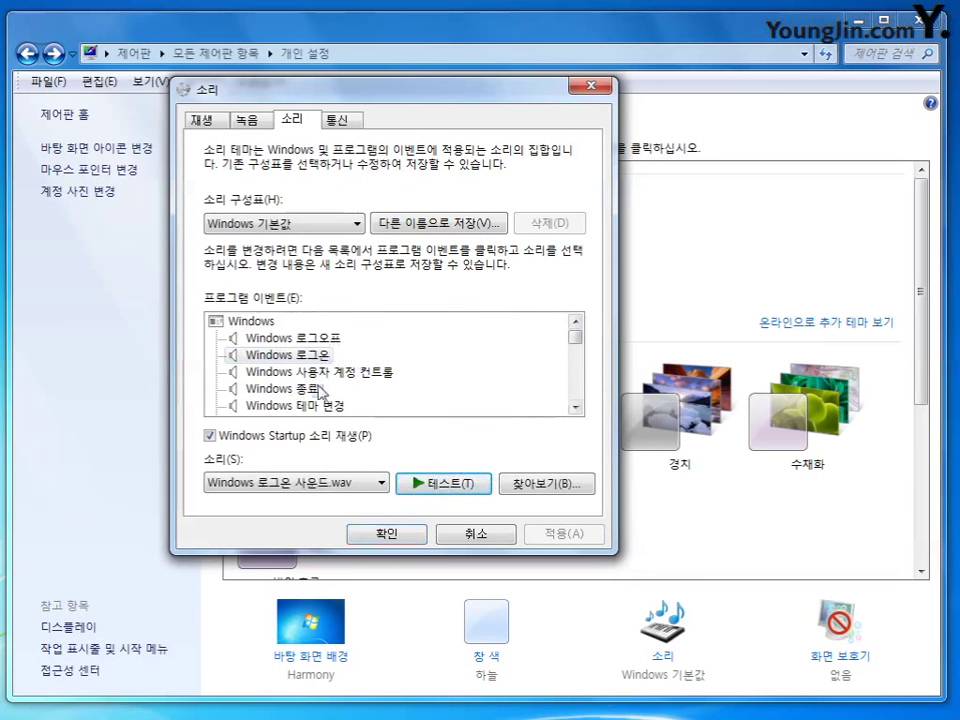
Examine the sounds for Windows 종료 and Windows 테마 변경, look through the available sound files, and cancel without changes
{"action": "left_click", "coordinate": [285, 389]}
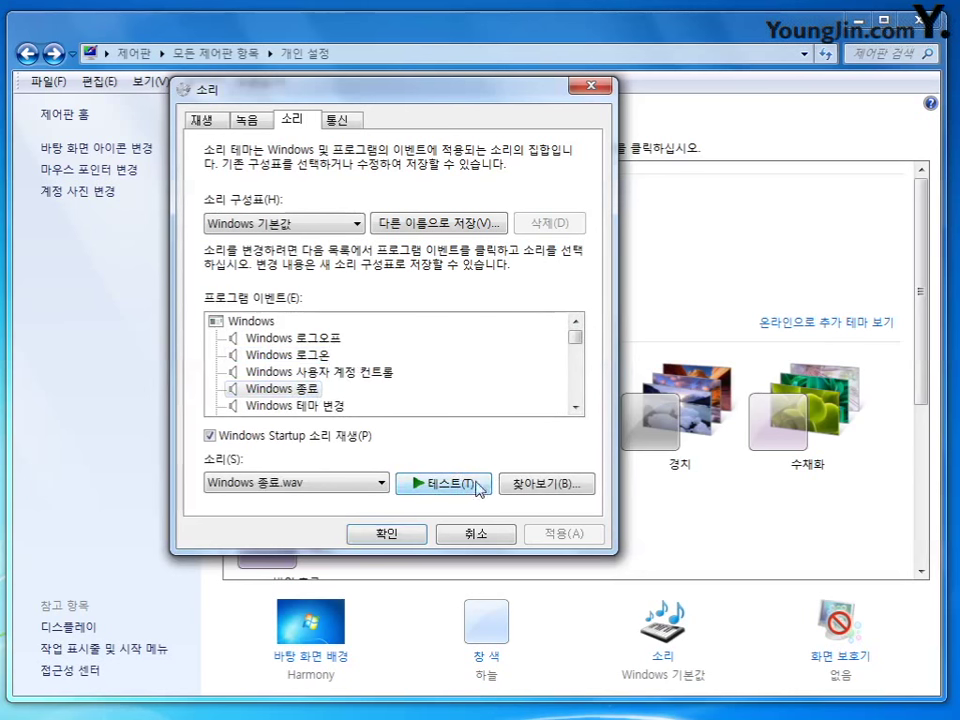
{"action": "left_click", "coordinate": [336, 406]}
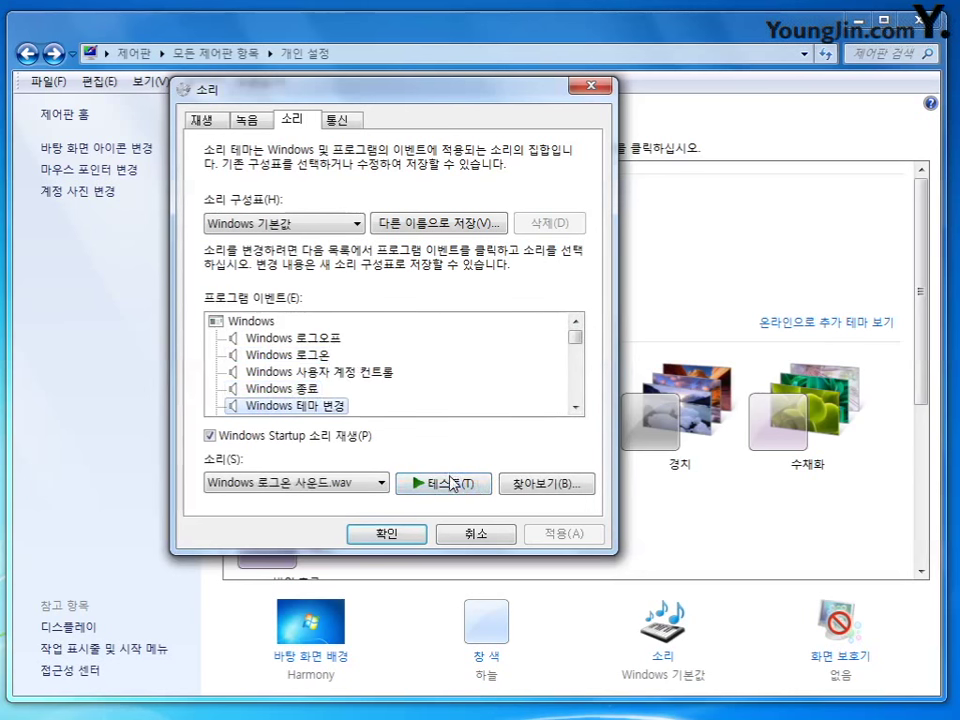
{"action": "left_click", "coordinate": [381, 482]}
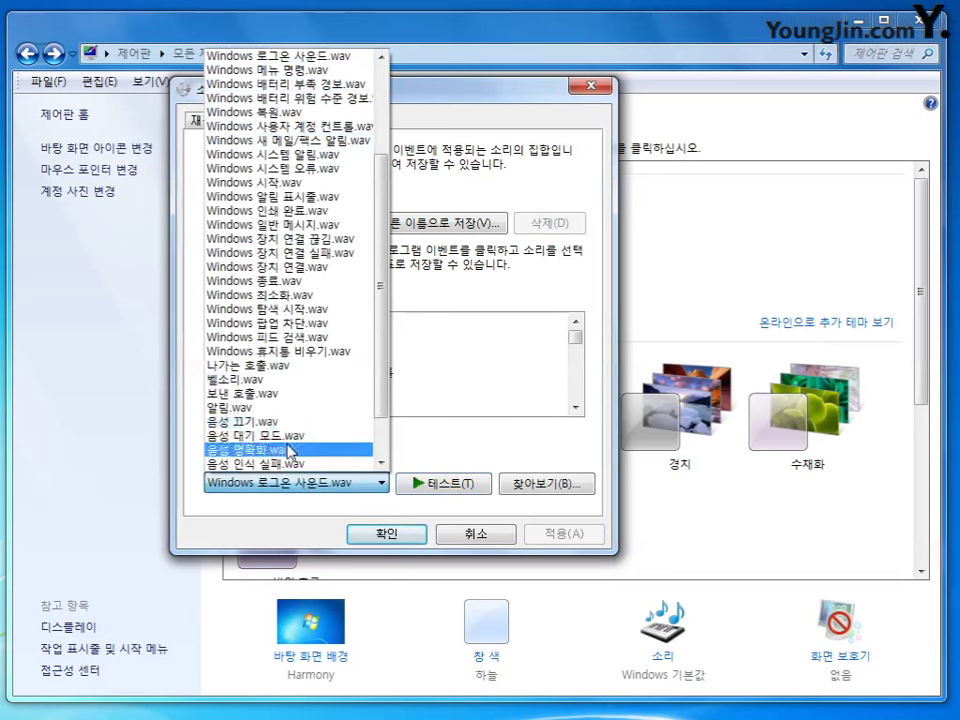
{"action": "left_click", "coordinate": [490, 538]}
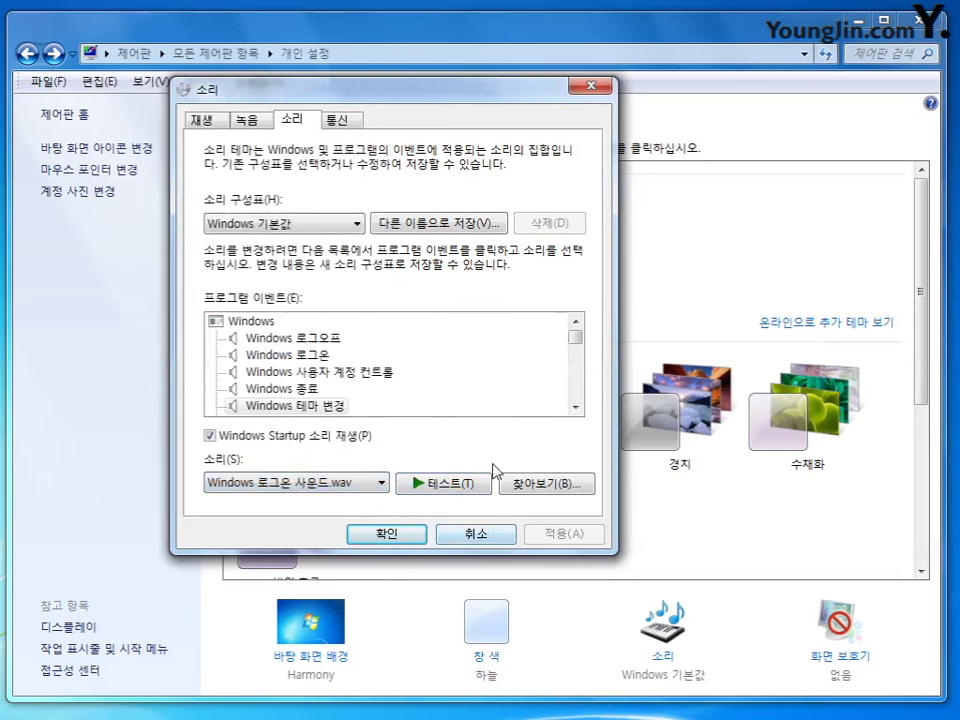
{"action": "left_click", "coordinate": [486, 535]}
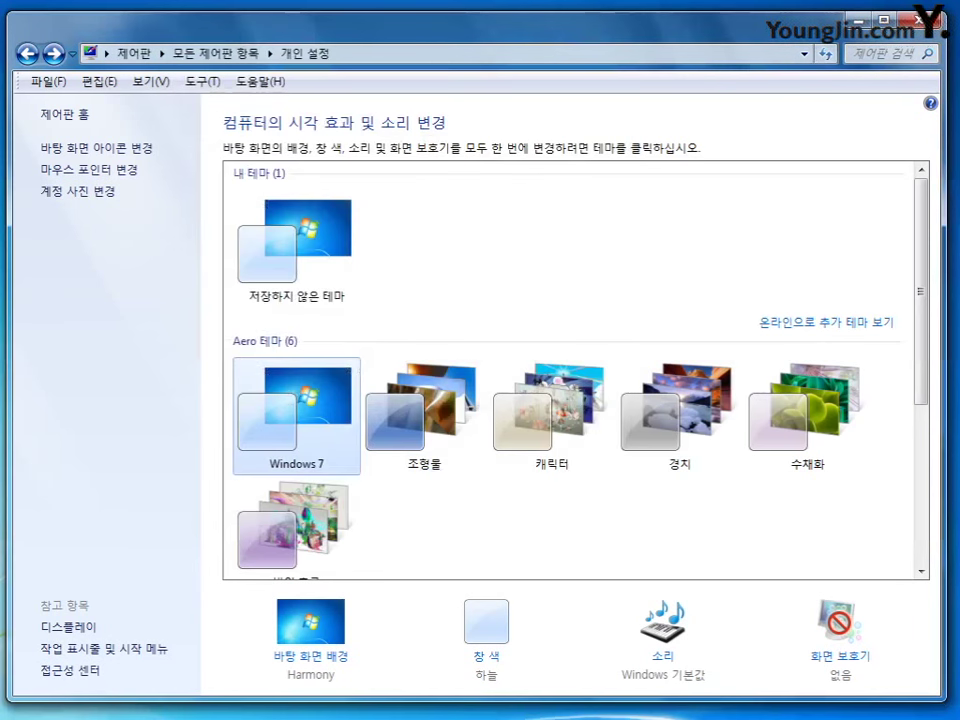
Open the screen saver settings and choose the 3차원 텍스트 screen saver with a wait time of 20 minutes
{"action": "left_click", "coordinate": [837, 627]}
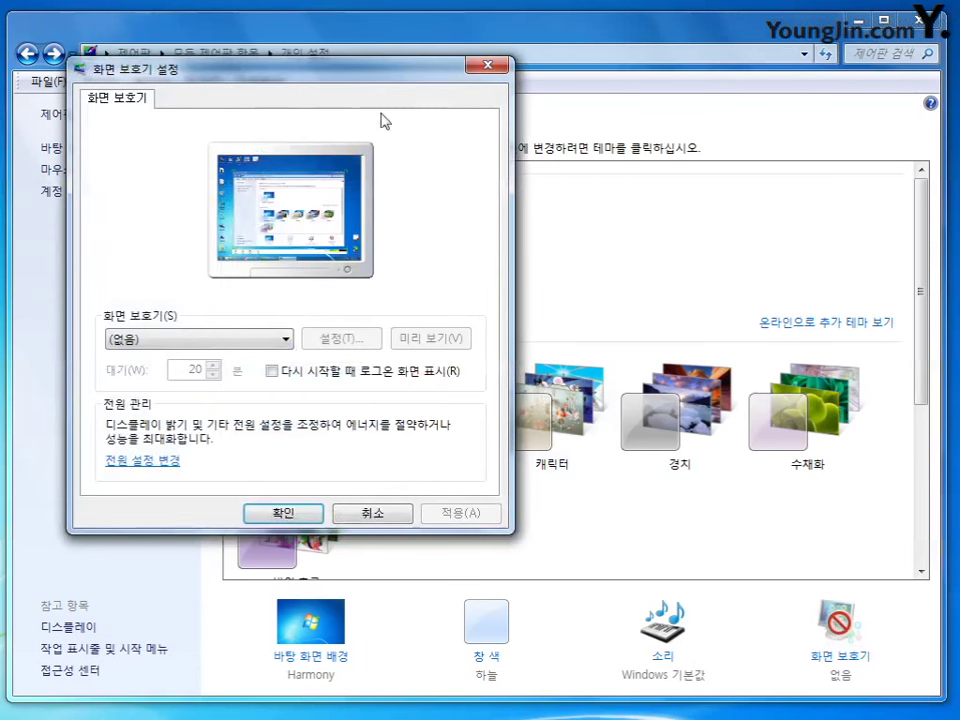
{"action": "left_click_drag", "start_coordinate": [377, 80], "coordinate": [467, 93]}
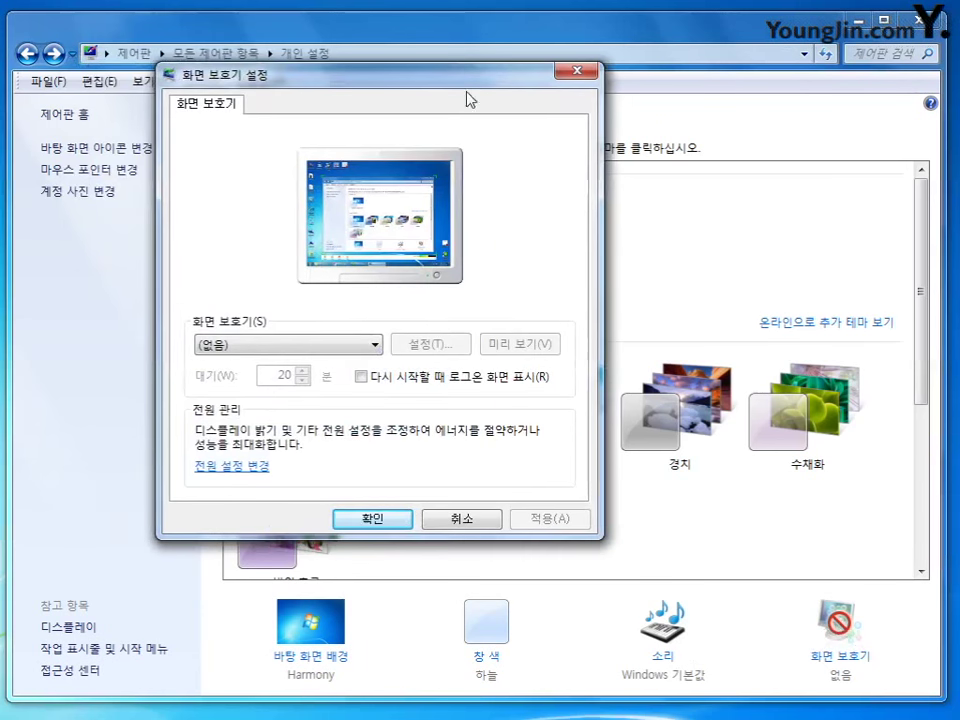
{"action": "left_click", "coordinate": [377, 345]}
{"action": "left_click", "coordinate": [280, 377]}
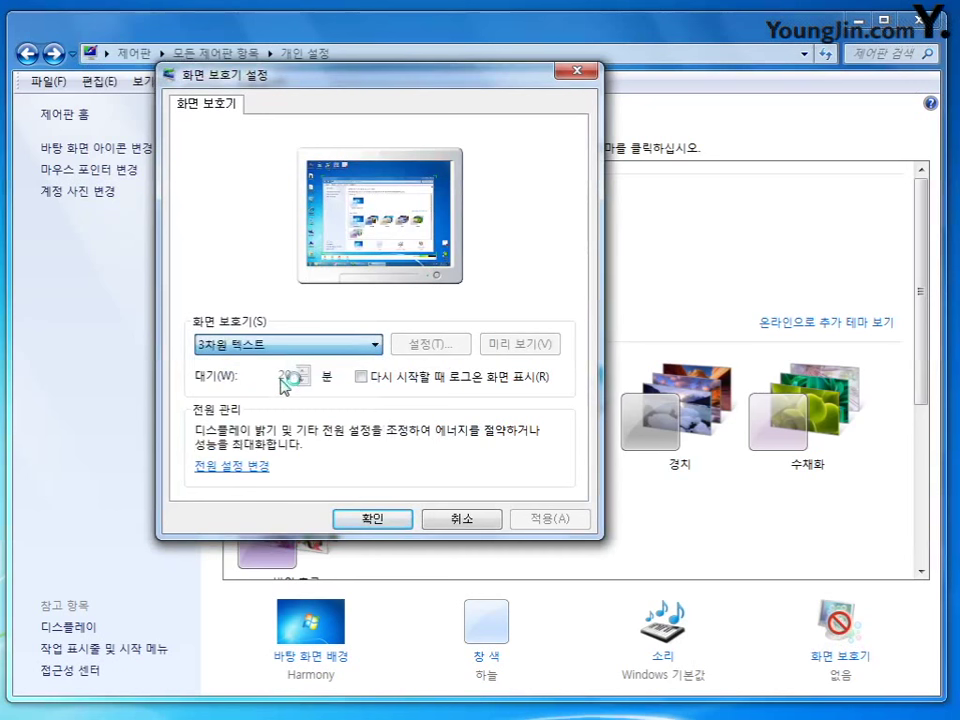
{"action": "double_click", "coordinate": [282, 377]}
{"action": "type", "text": "20"}
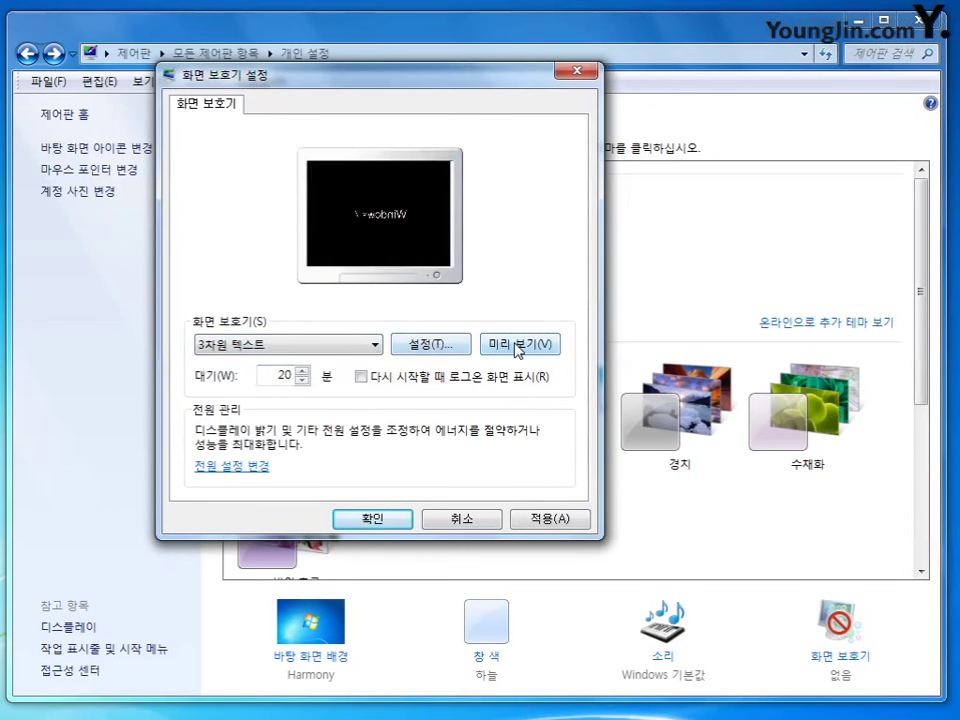
Examine the 3차원 텍스트 settings, including the custom text and the rotation types, and cancel without changes
{"action": "left_click", "coordinate": [447, 346]}
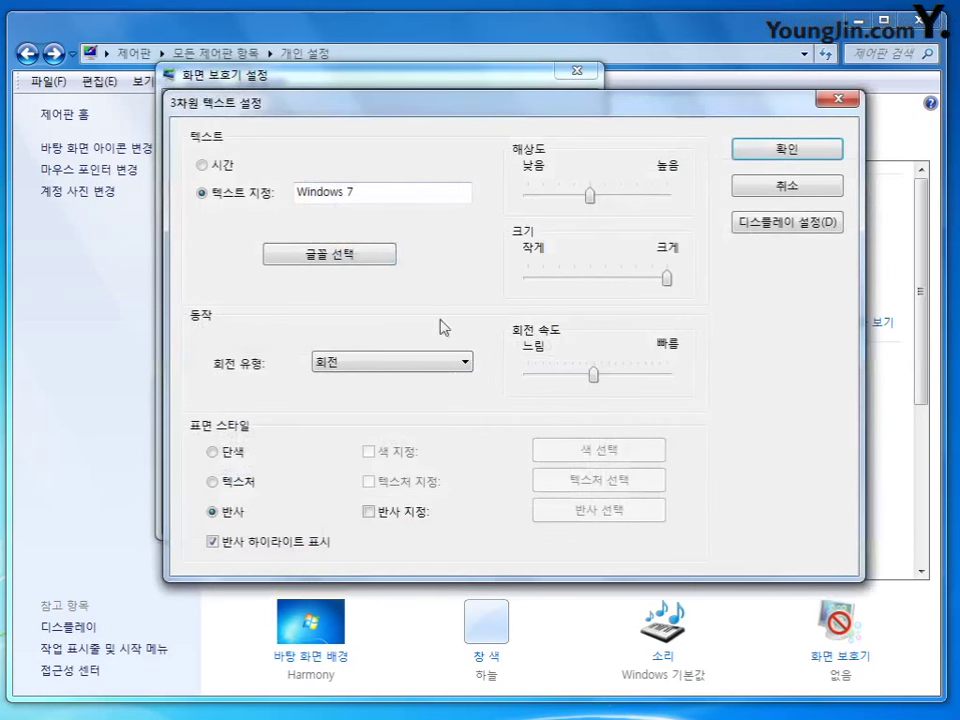
{"action": "left_click_drag", "start_coordinate": [458, 115], "coordinate": [411, 133]}
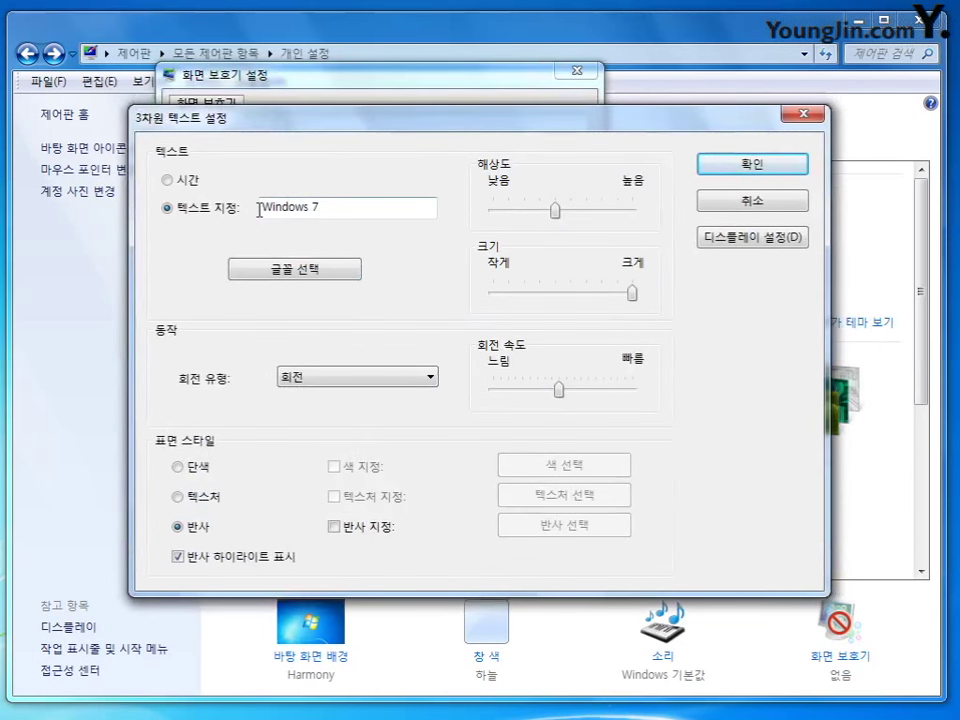
{"action": "left_click", "coordinate": [345, 207]}
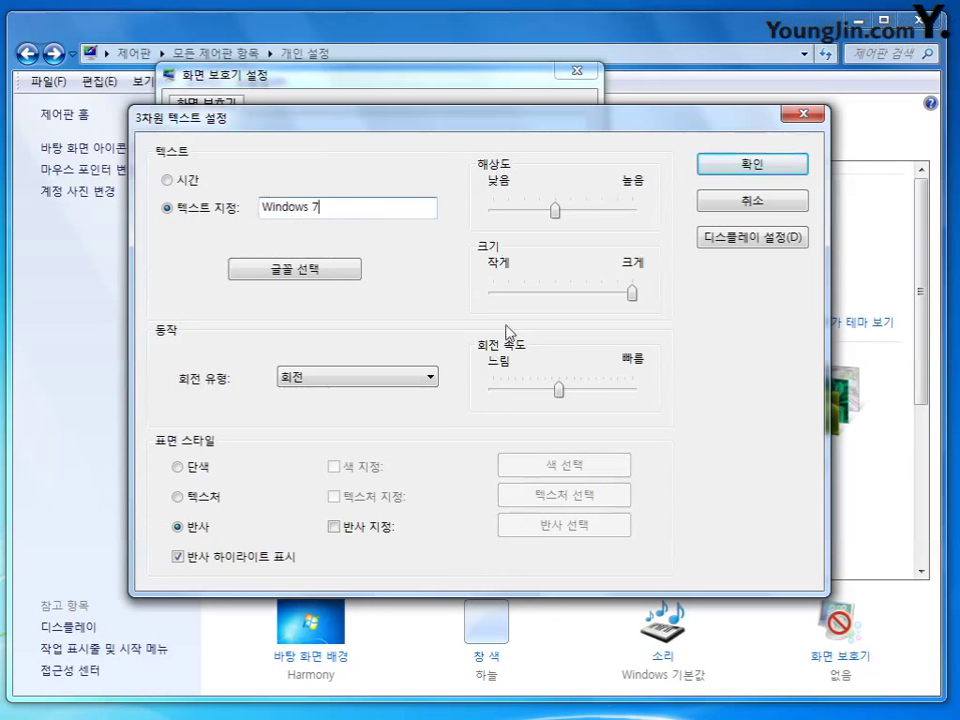
{"action": "left_click", "coordinate": [434, 378]}
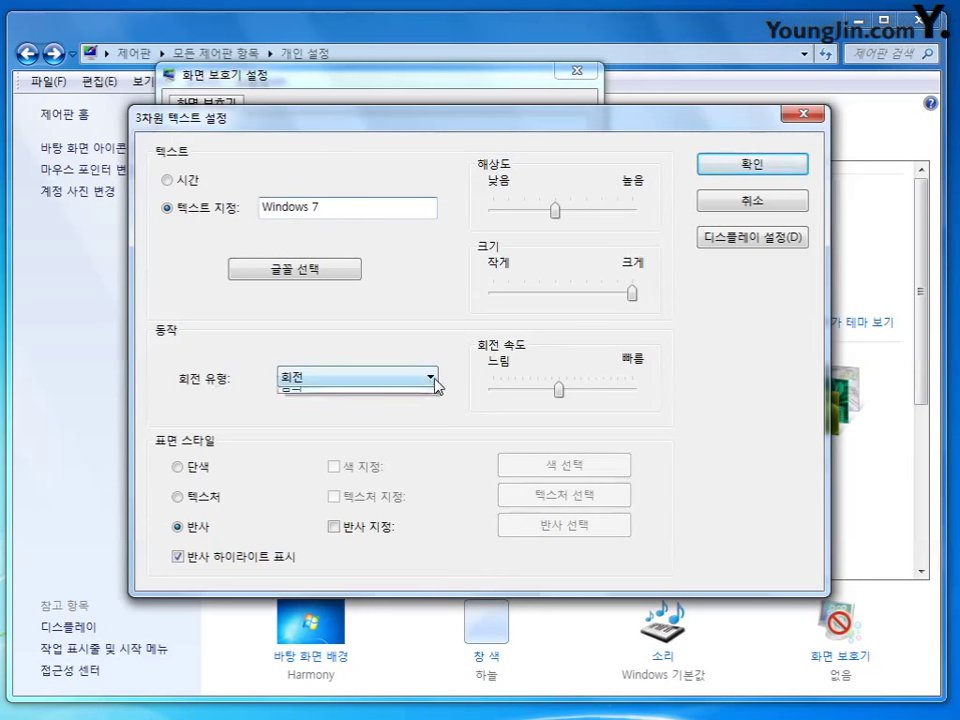
{"action": "left_click", "coordinate": [434, 378]}
{"action": "left_click", "coordinate": [434, 378]}
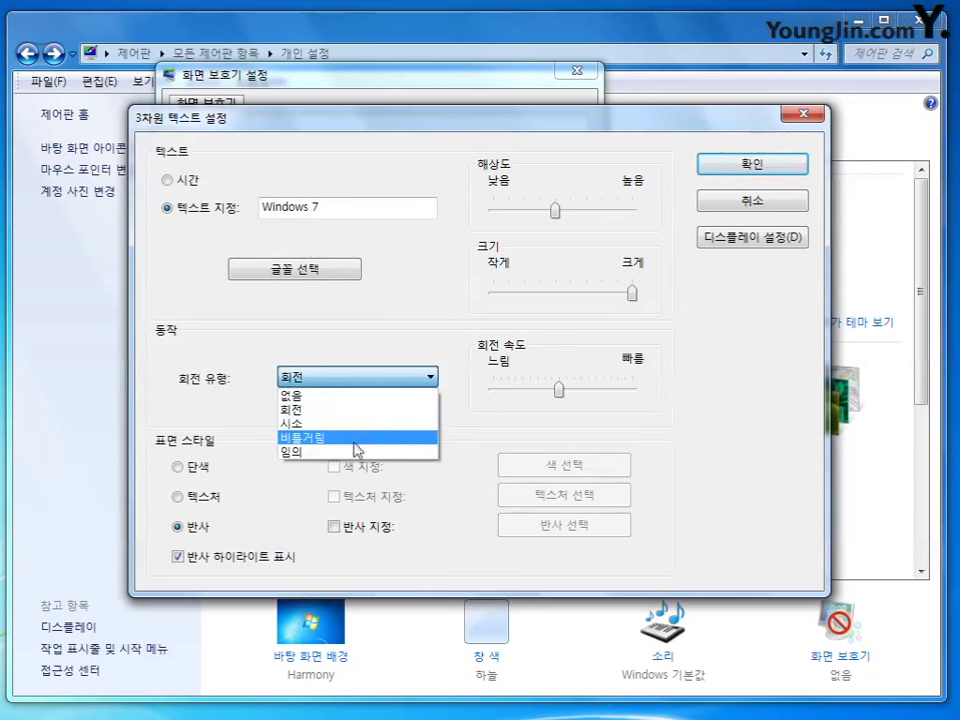
{"action": "left_click", "coordinate": [422, 336]}
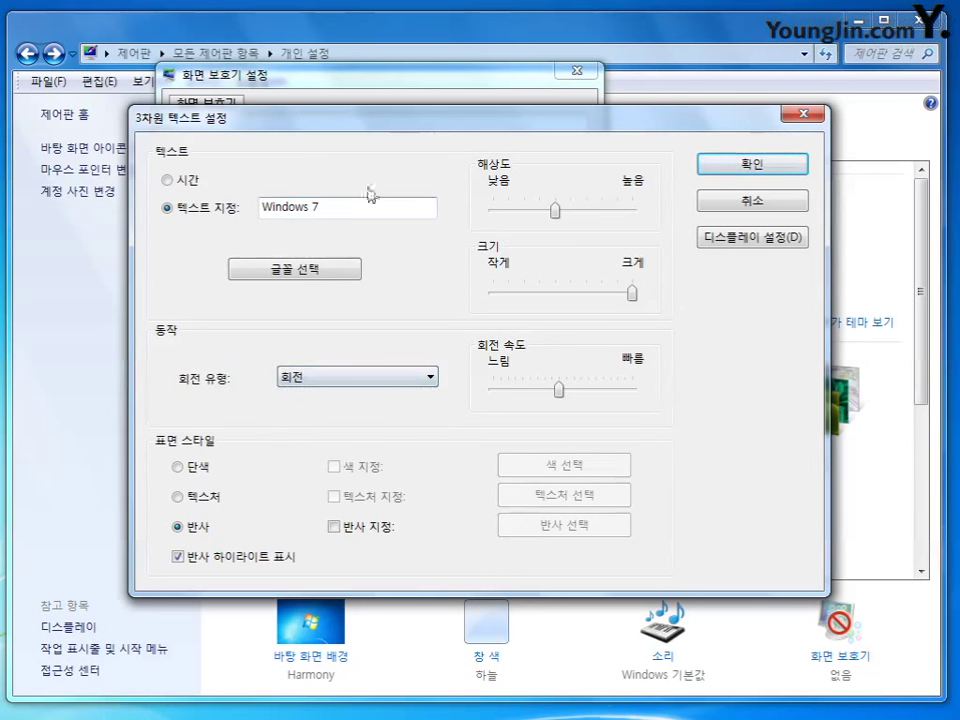
{"action": "left_click", "coordinate": [756, 203]}
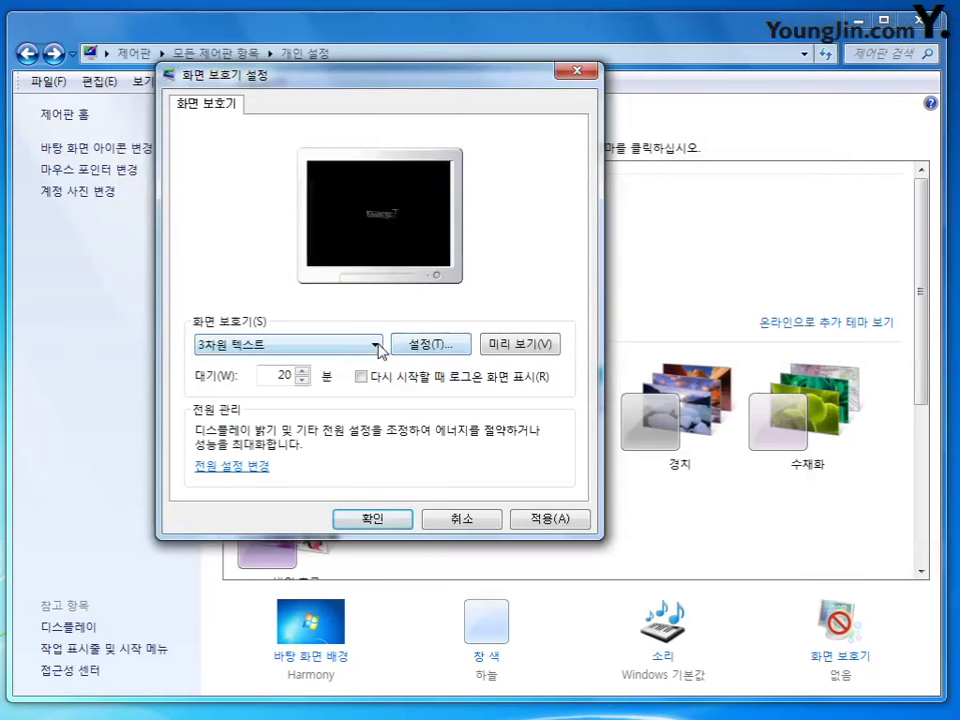
Look through the list of available screen savers and cancel the screen saver settings
{"action": "left_click", "coordinate": [379, 345]}
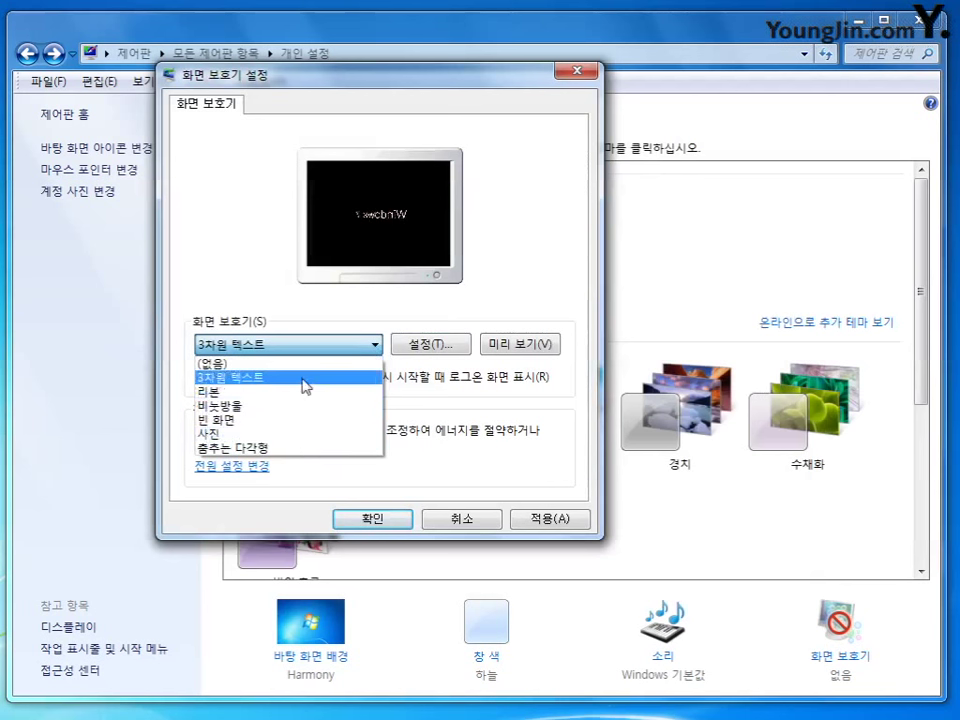
{"action": "left_click", "coordinate": [556, 411]}
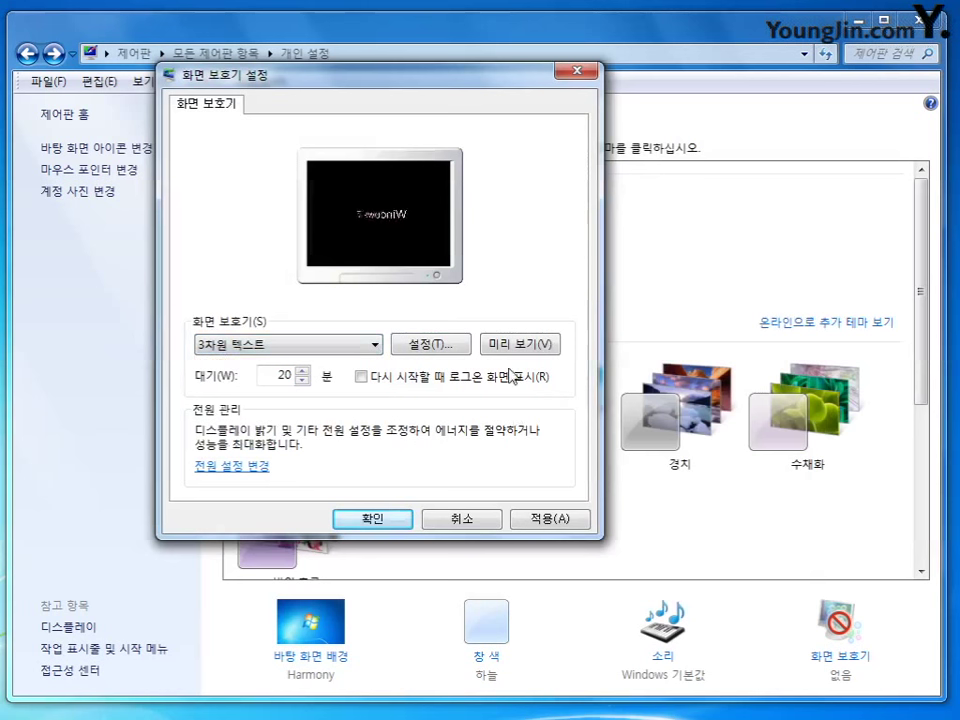
{"action": "left_click", "coordinate": [488, 521]}
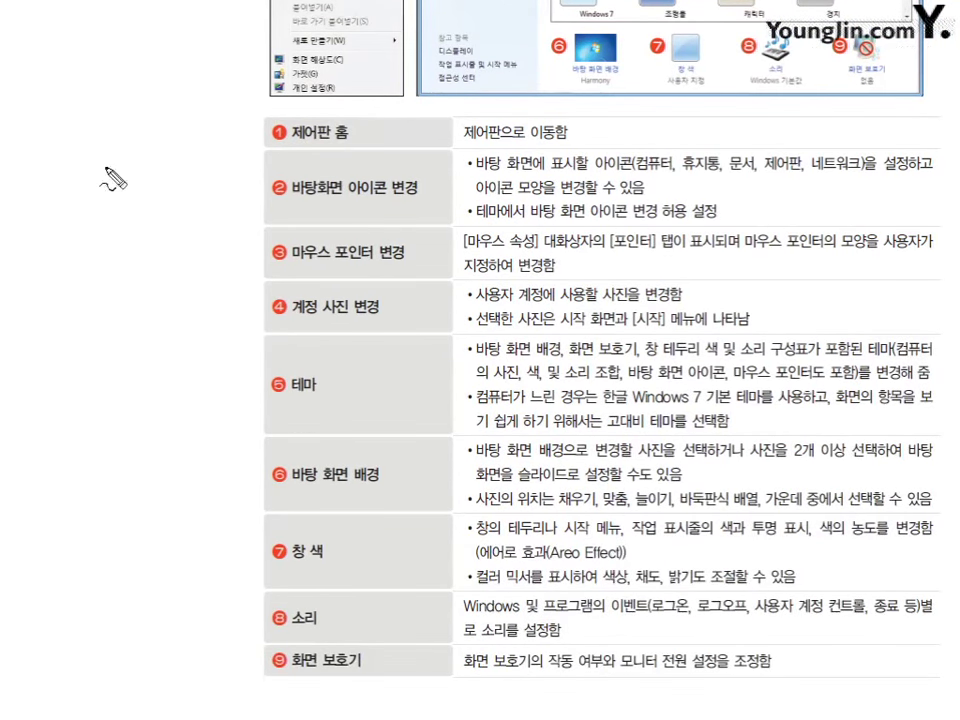
On the textbook page, circle 제어판 홈 and 바탕화면 아이콘 변경 in red, and mark the displayable icon list and 있음
{"action": "mouse_move", "coordinate": [348, 137]}
{"action": "left_mouse_down"}
{"action": "mouse_move", "coordinate": [300, 144]}
{"action": "mouse_move", "coordinate": [342, 138]}
{"action": "left_mouse_up"}
{"action": "mouse_move", "coordinate": [390, 200]}
{"action": "left_mouse_down"}
{"action": "mouse_move", "coordinate": [325, 195]}
{"action": "mouse_move", "coordinate": [392, 175]}
{"action": "left_mouse_up"}
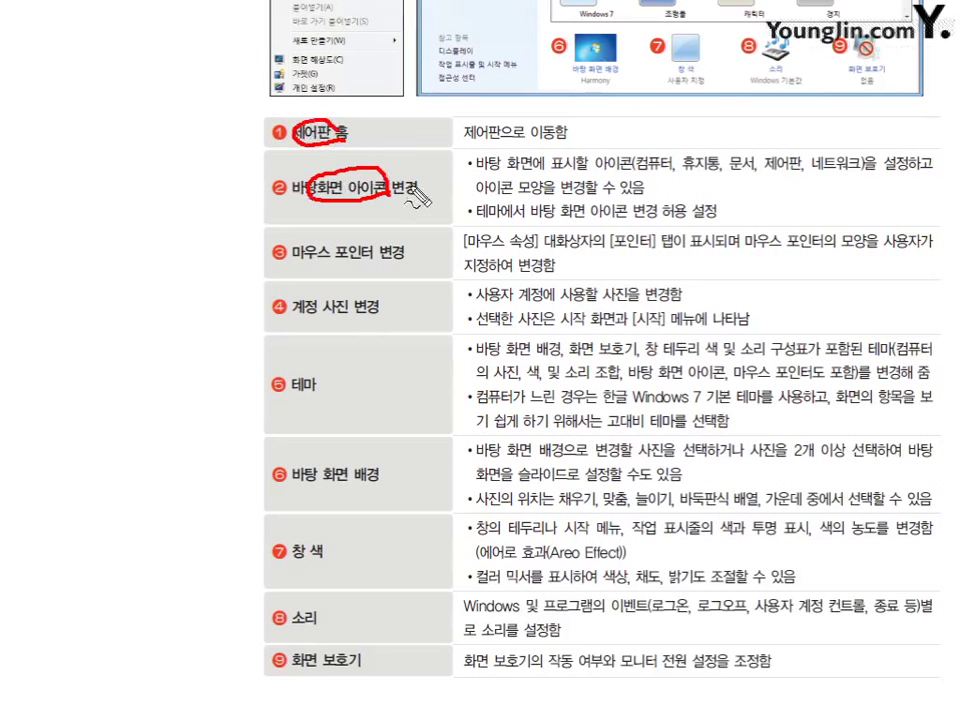
{"action": "left_click_drag", "start_coordinate": [646, 172], "coordinate": [836, 166]}
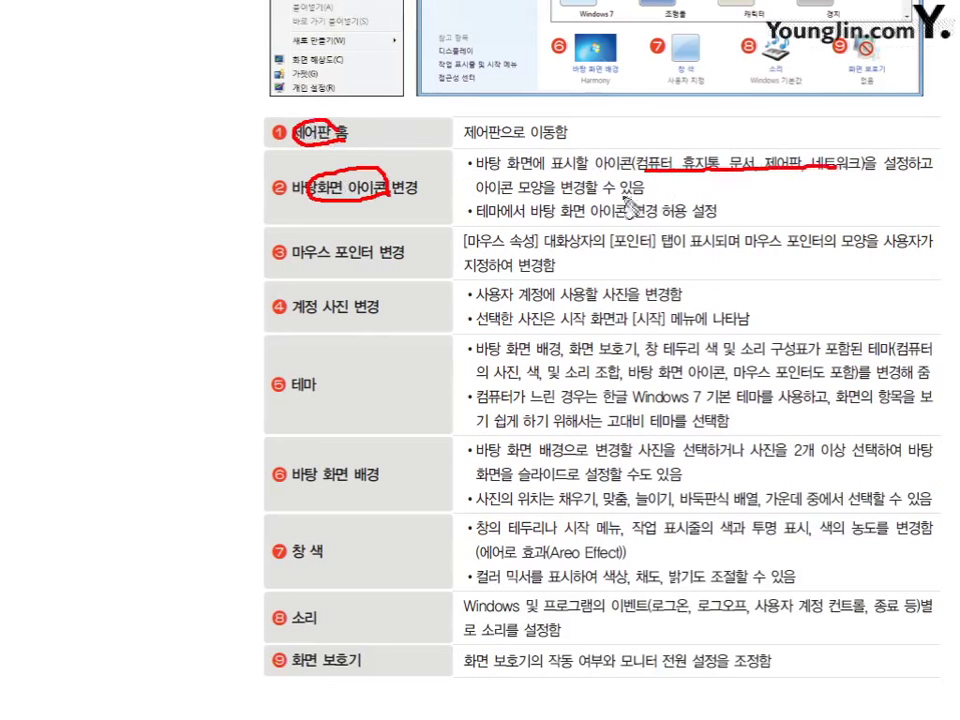
{"action": "left_click_drag", "start_coordinate": [643, 205], "coordinate": [628, 186]}
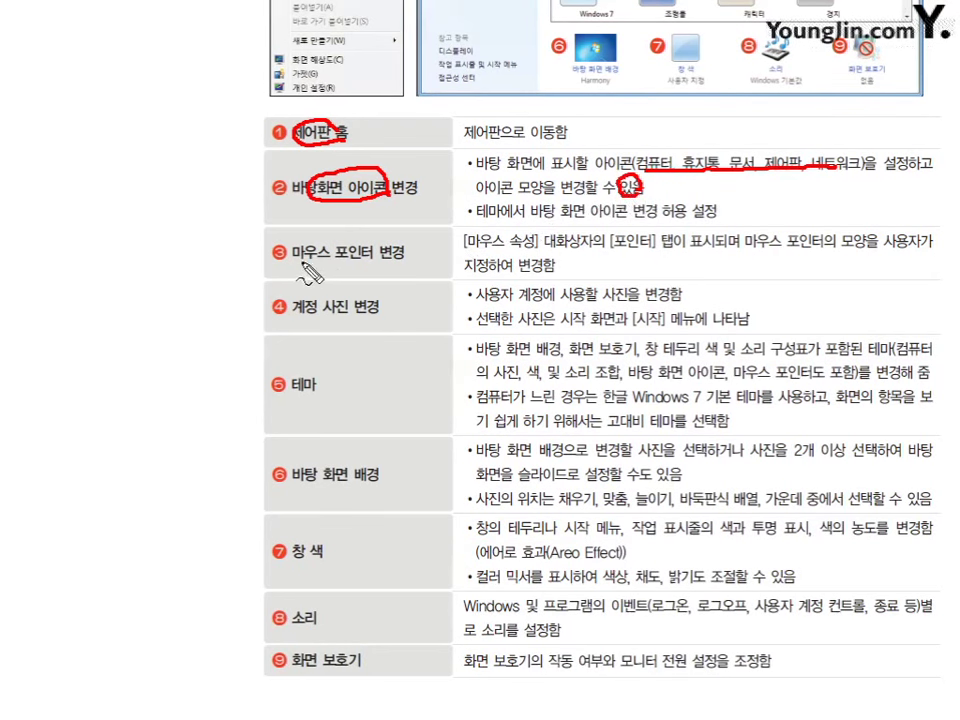
Mark the mouse pointer, account picture and theme rows in red, including the [포인터] tab and the basic-theme advice for slow computers
{"action": "left_click_drag", "start_coordinate": [293, 262], "coordinate": [390, 259]}
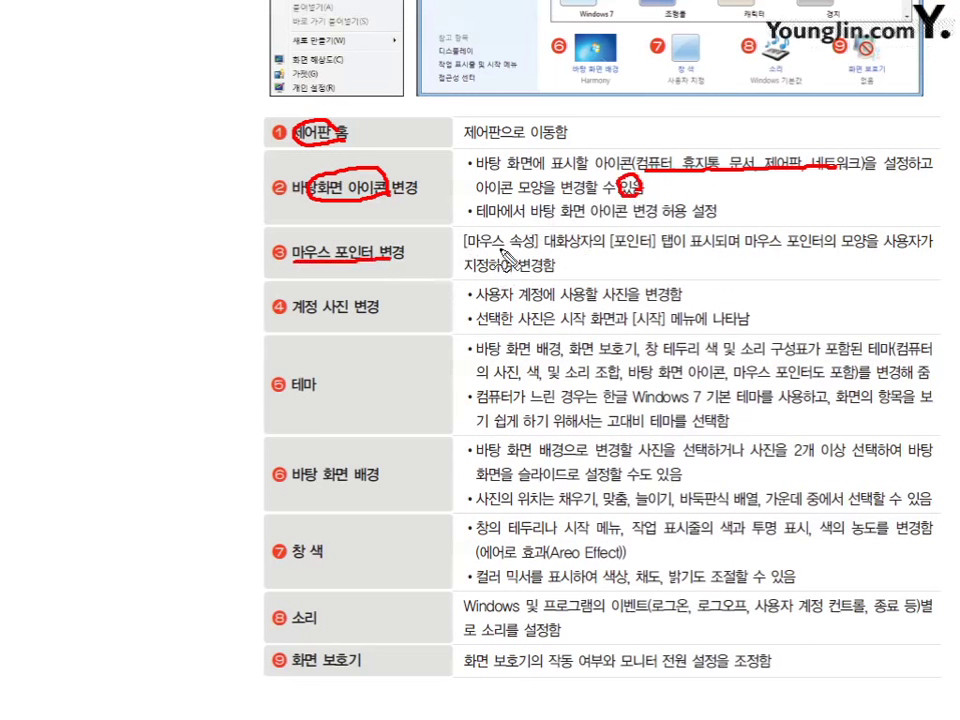
{"action": "left_click_drag", "start_coordinate": [650, 258], "coordinate": [668, 246]}
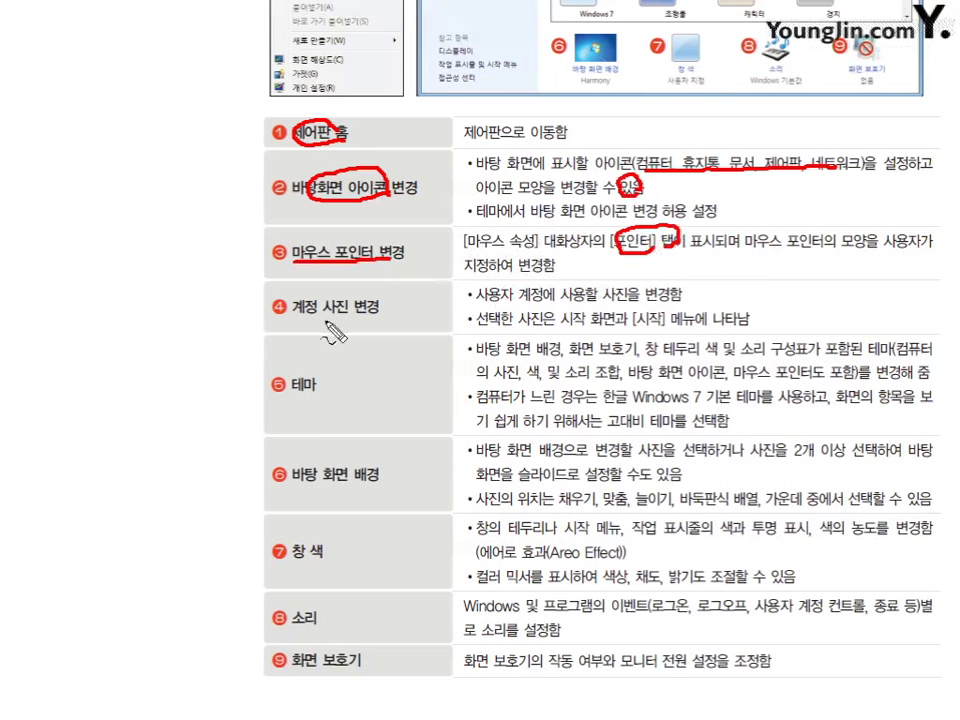
{"action": "left_click_drag", "start_coordinate": [292, 323], "coordinate": [362, 321]}
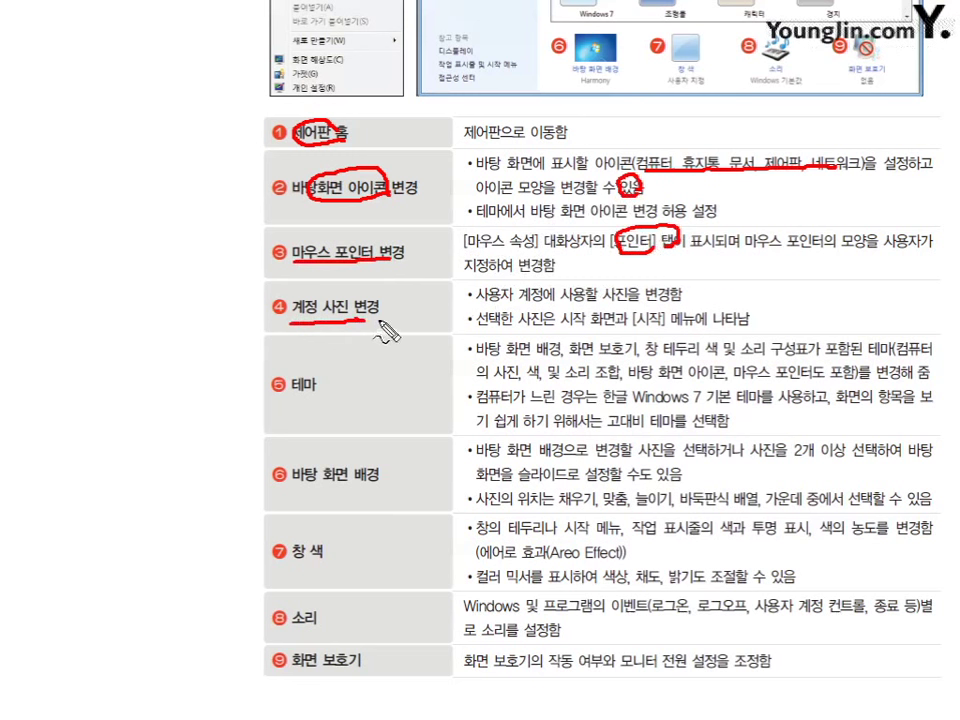
{"action": "mouse_move", "coordinate": [318, 378]}
{"action": "left_mouse_down"}
{"action": "mouse_move", "coordinate": [298, 396]}
{"action": "mouse_move", "coordinate": [316, 390]}
{"action": "left_mouse_up"}
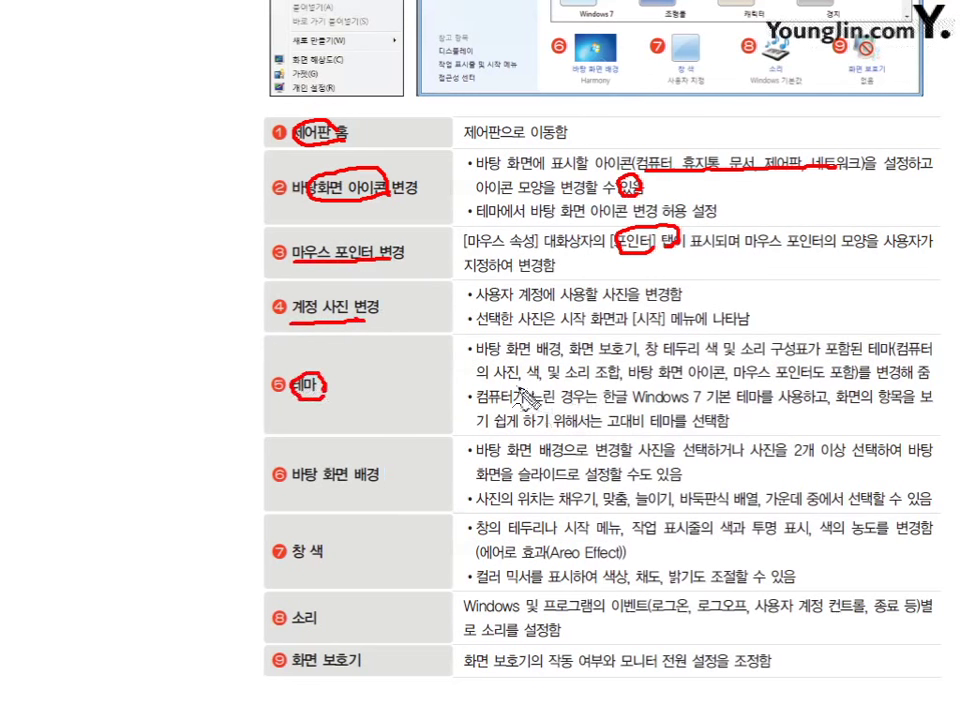
{"action": "left_click_drag", "start_coordinate": [480, 404], "coordinate": [800, 404]}
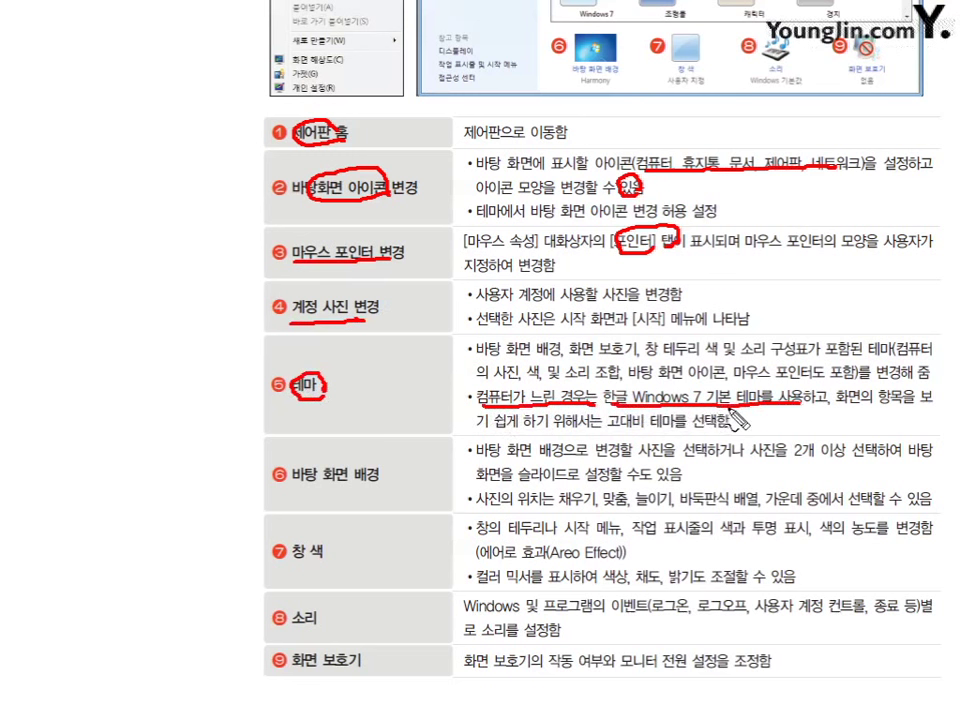